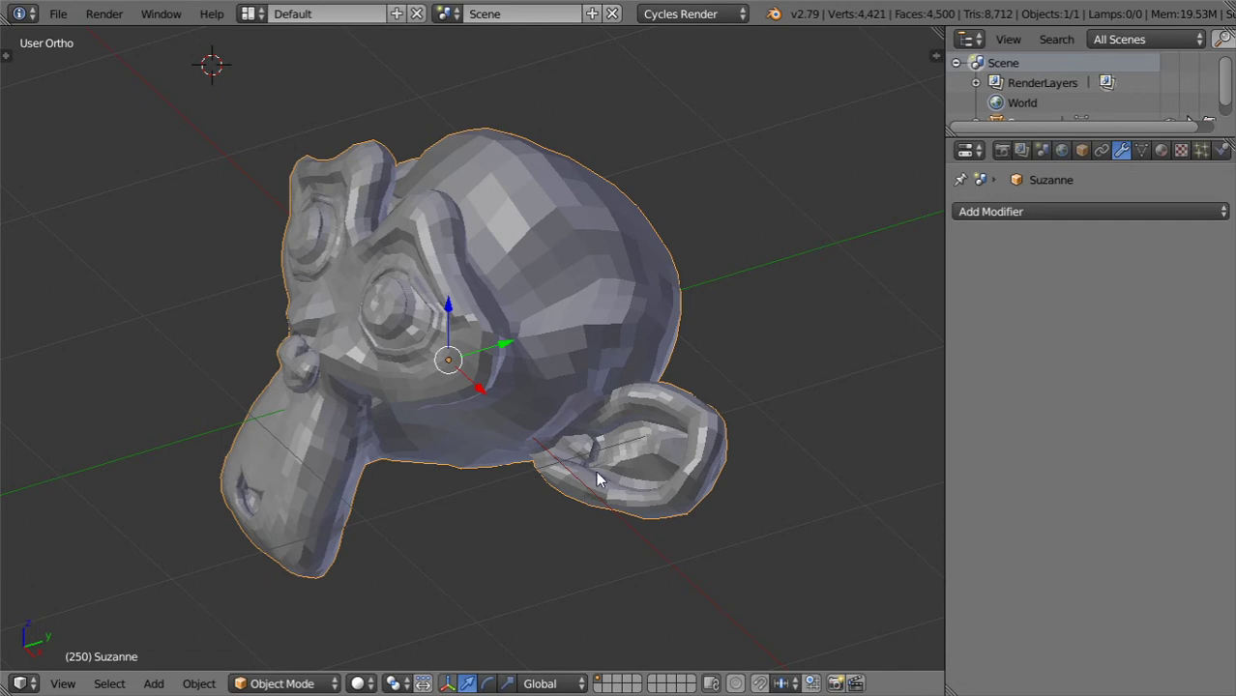
Step: Add a Decimate modifier to the Suzanne mesh
{"action": "middle_click_drag", "start_coordinate": [595, 471], "coordinate": [677, 434]}
{"action": "left_click", "coordinate": [1002, 211]}
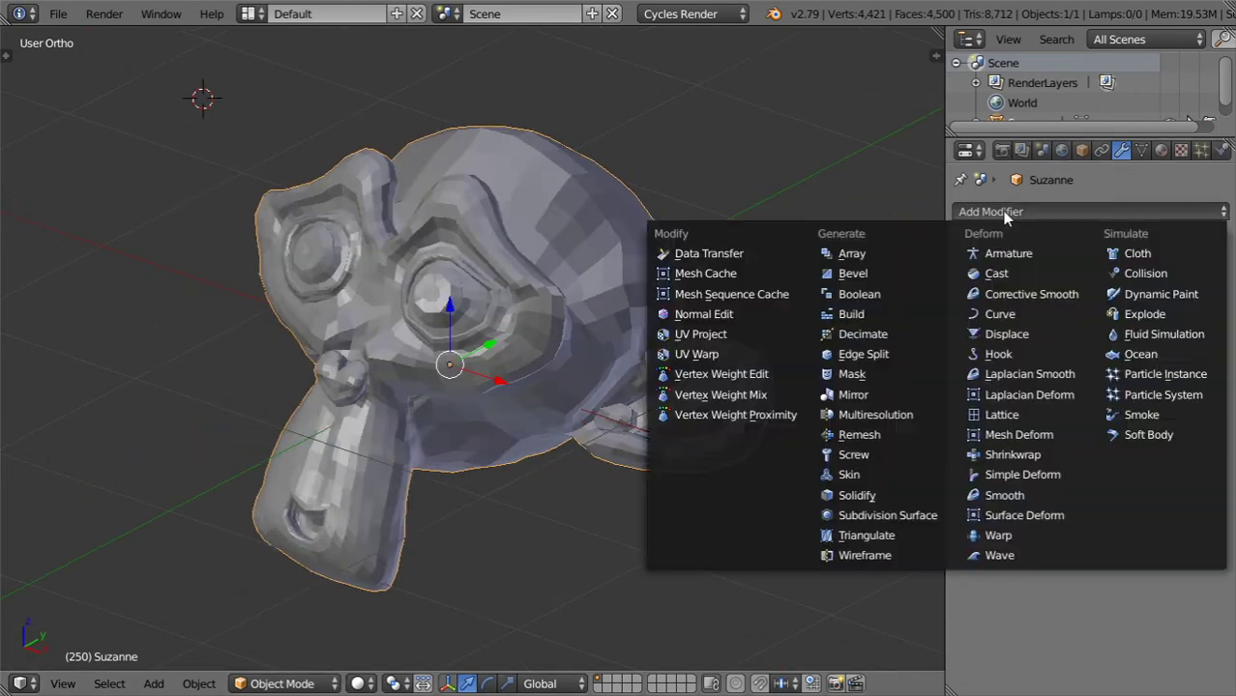
{"action": "middle_click_drag", "start_coordinate": [553, 302], "coordinate": [551, 250]}
{"action": "scroll", "coordinate": [551, 251], "scroll_direction": "up", "scroll_amount": 1}
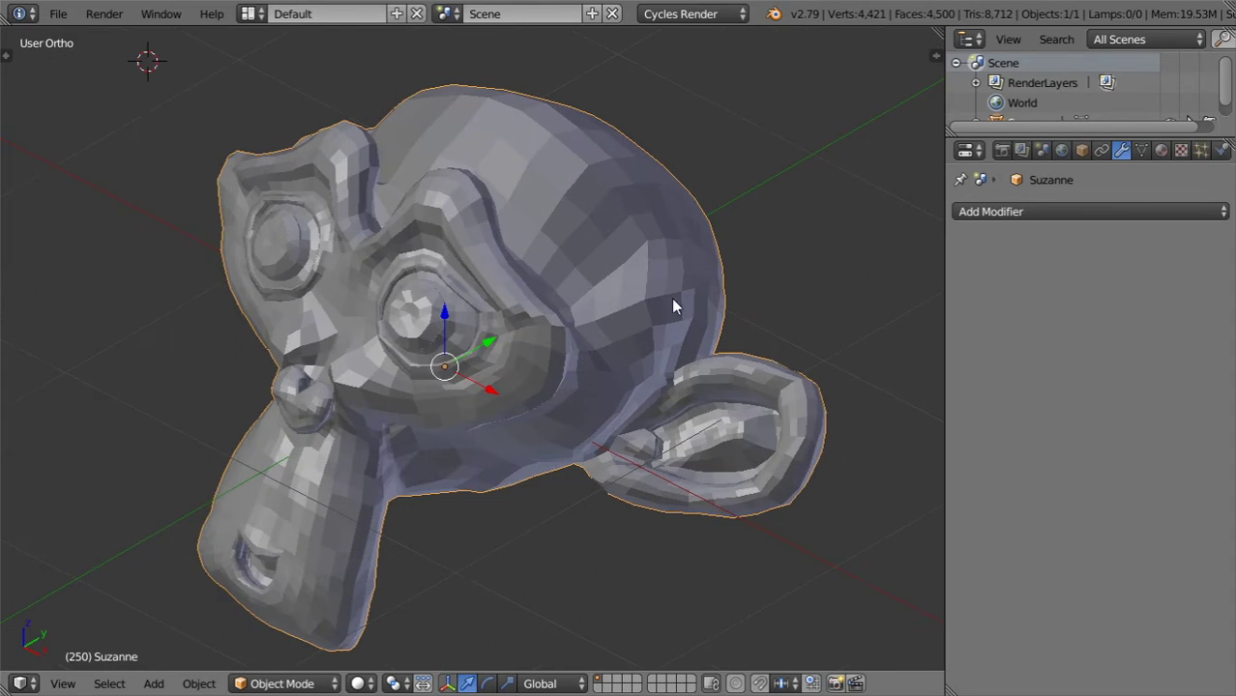
{"action": "left_click", "coordinate": [1037, 211]}
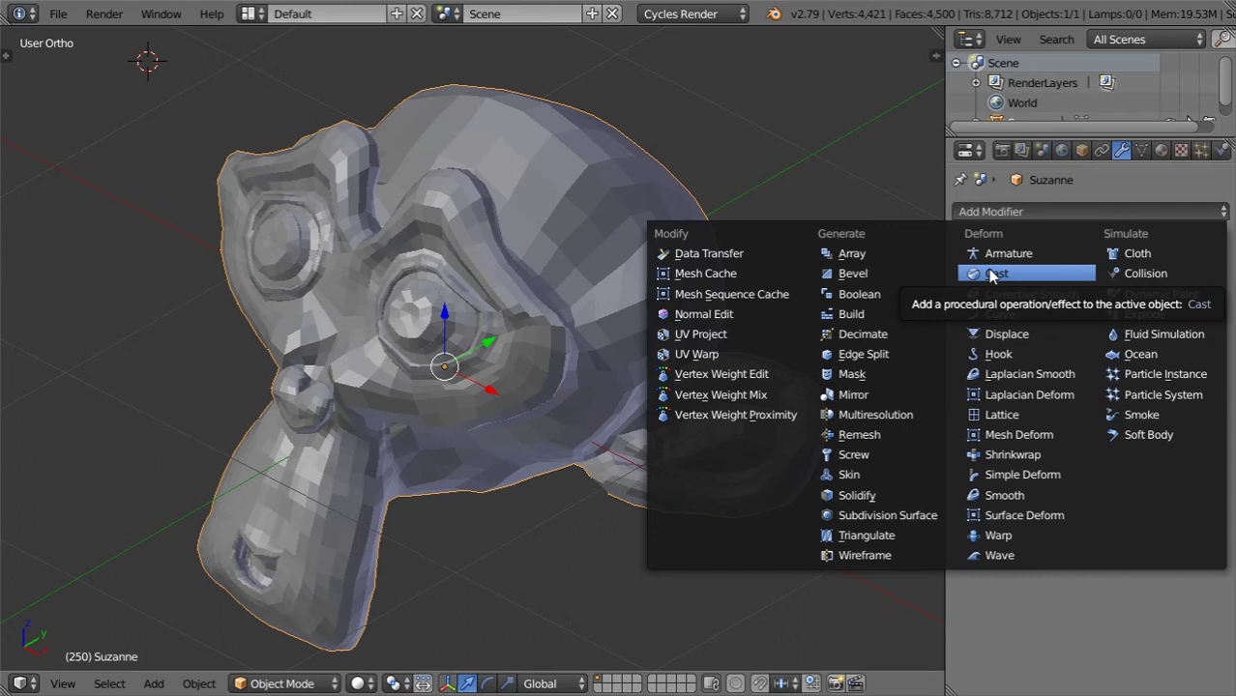
{"action": "left_click", "coordinate": [875, 335]}
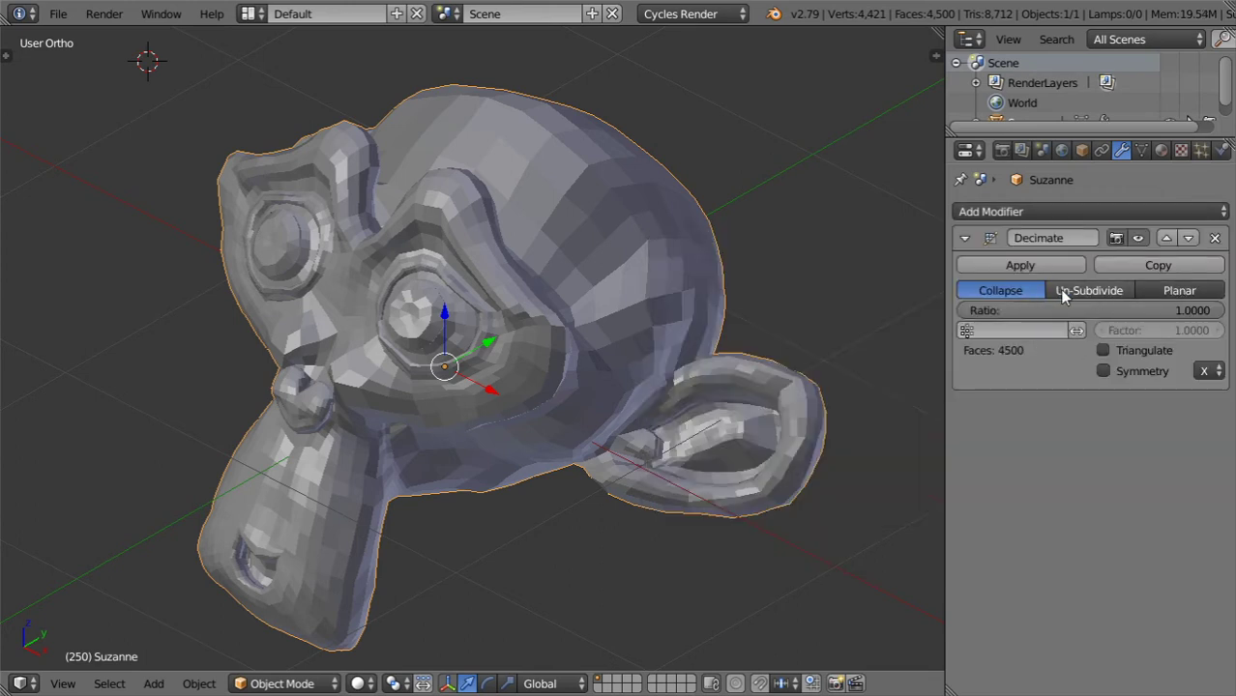
Step: Select all of Suzanne's geometry in Edit Mode and unwrap it with Smart UV Project at a 66 angle limit
{"action": "middle_click_drag", "start_coordinate": [600, 290], "coordinate": [549, 331]}
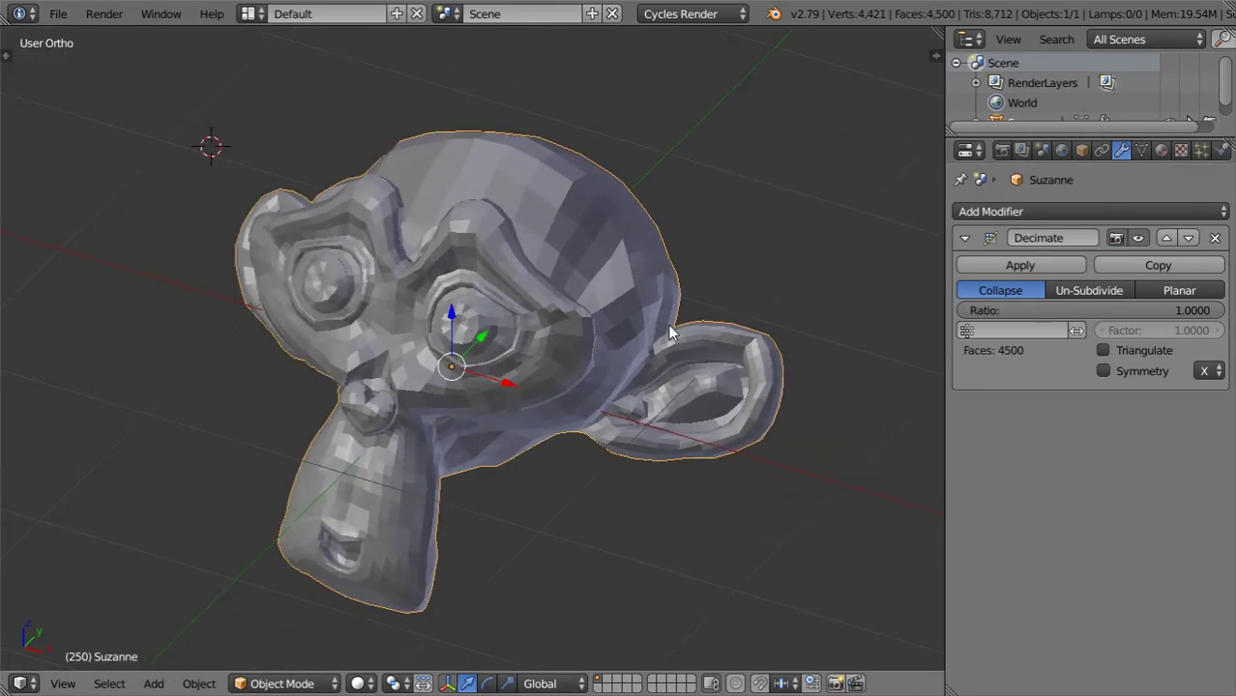
{"action": "key", "text": "Tab"}
{"action": "key", "text": "a"}
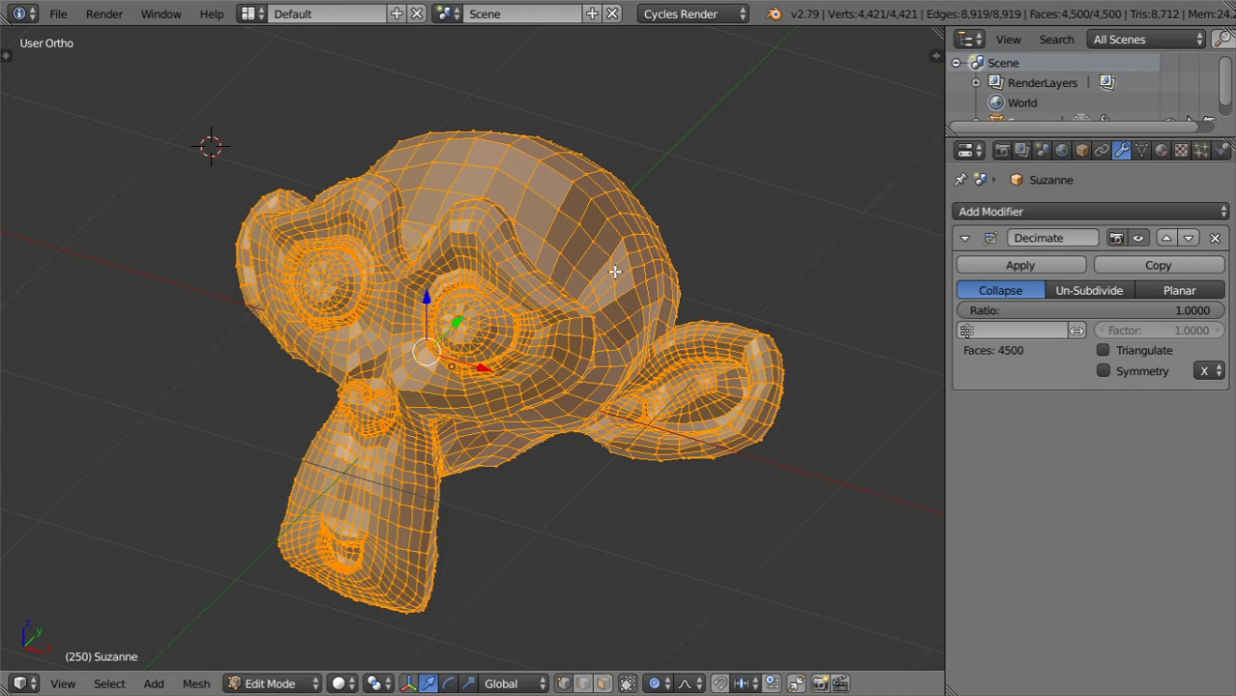
{"action": "key", "text": "u"}
{"action": "left_click", "coordinate": [586, 288]}
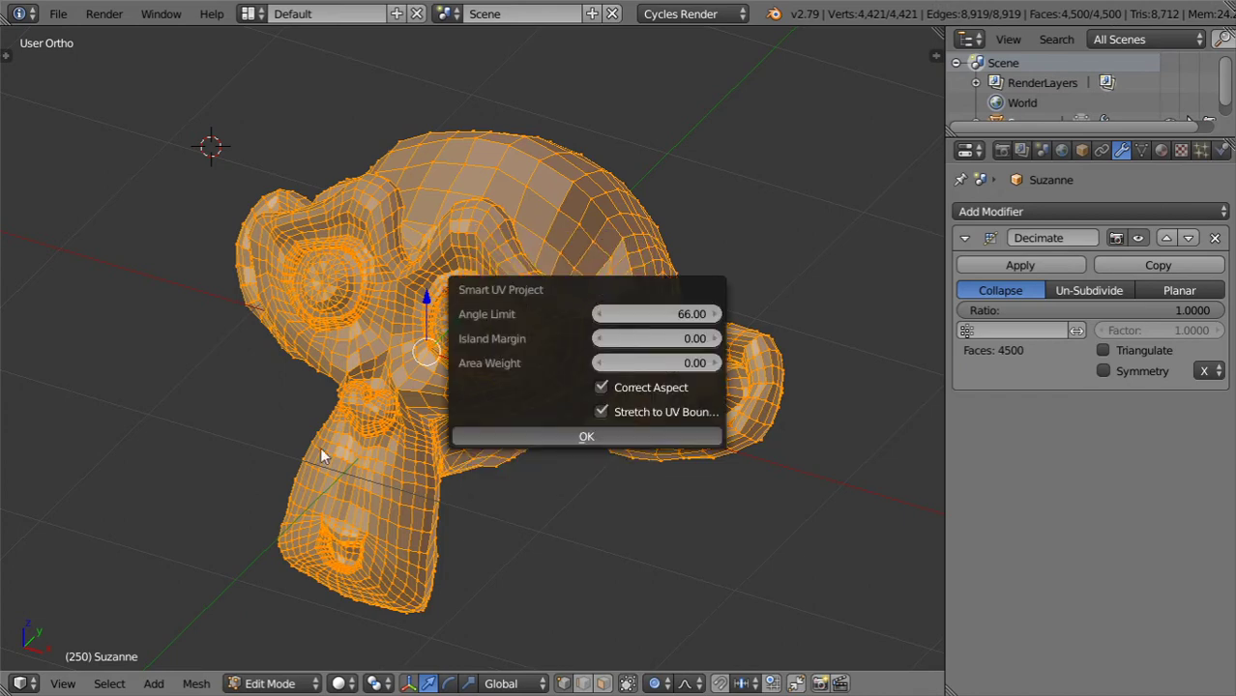
Step: Inspect Suzanne's unwrapped layout in the UV/Image Editor and return to the 3D View
{"action": "left_click", "coordinate": [20, 683]}
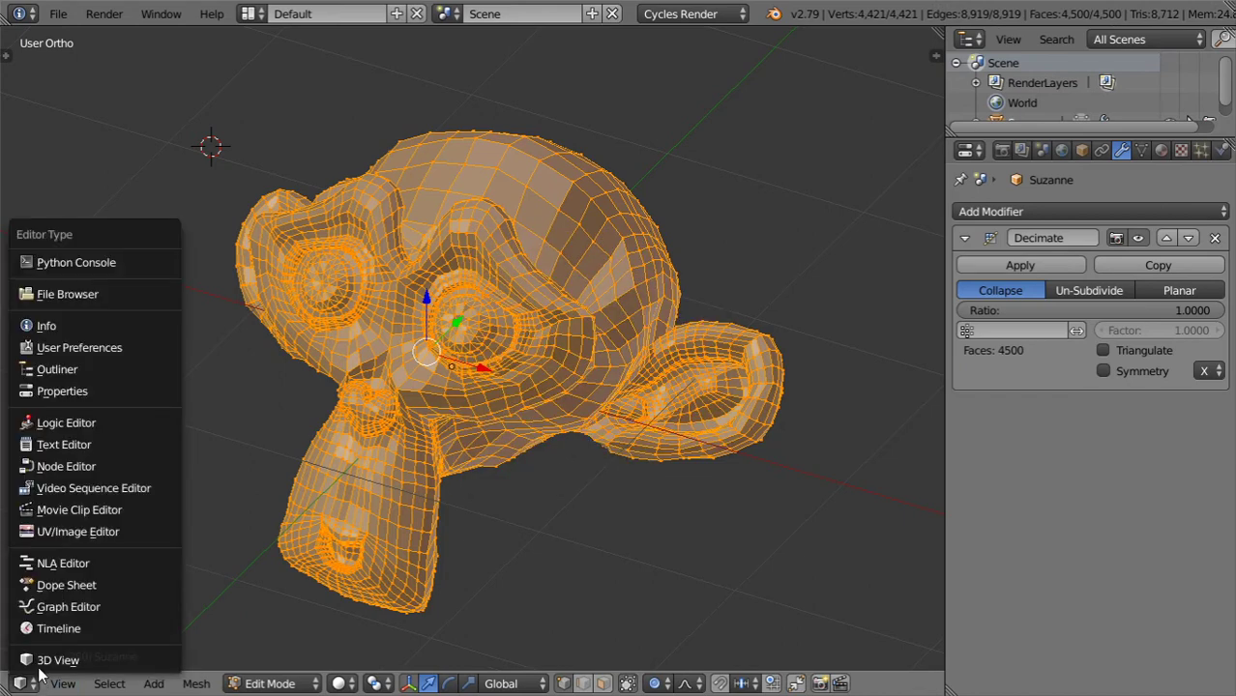
{"action": "left_click", "coordinate": [77, 531]}
{"action": "scroll", "coordinate": [590, 321], "scroll_direction": "up", "scroll_amount": 4}
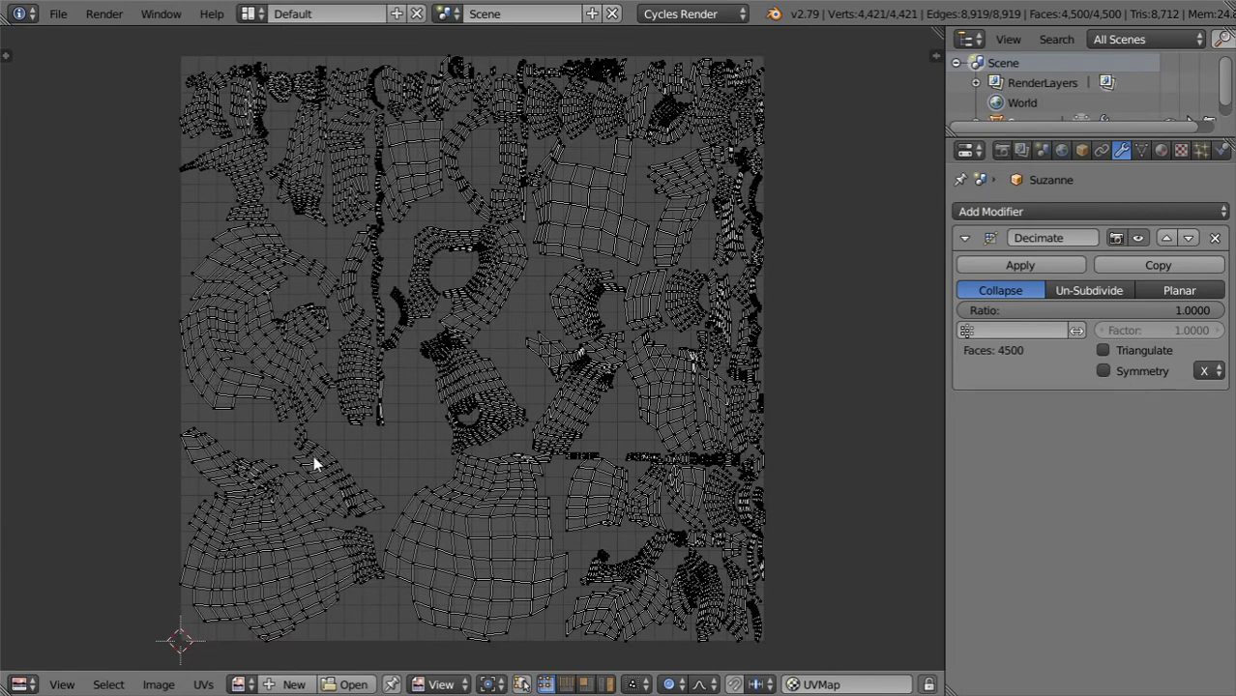
{"action": "scroll", "coordinate": [312, 455], "scroll_direction": "down", "scroll_amount": 4}
{"action": "left_click", "coordinate": [19, 683]}
{"action": "left_click", "coordinate": [55, 654]}
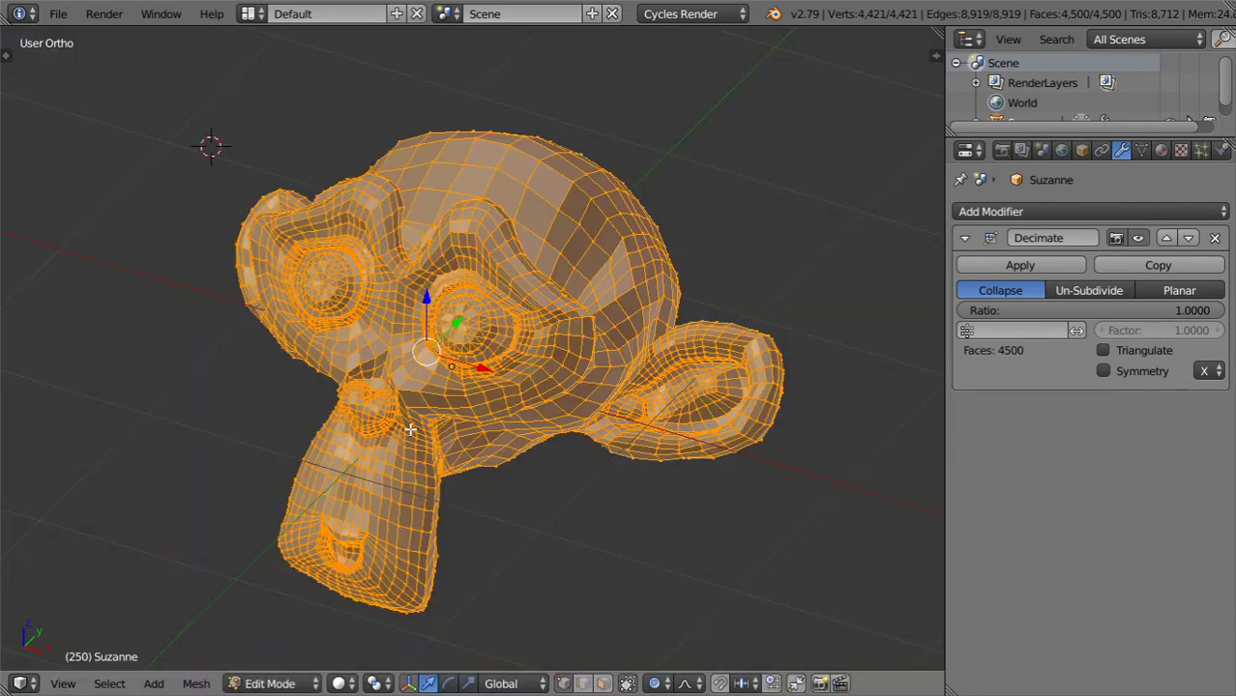
Step: Enable the Wire and Draw All Edges display options for Suzanne and return to Object Mode
{"action": "middle_click_drag", "start_coordinate": [614, 324], "coordinate": [549, 334]}
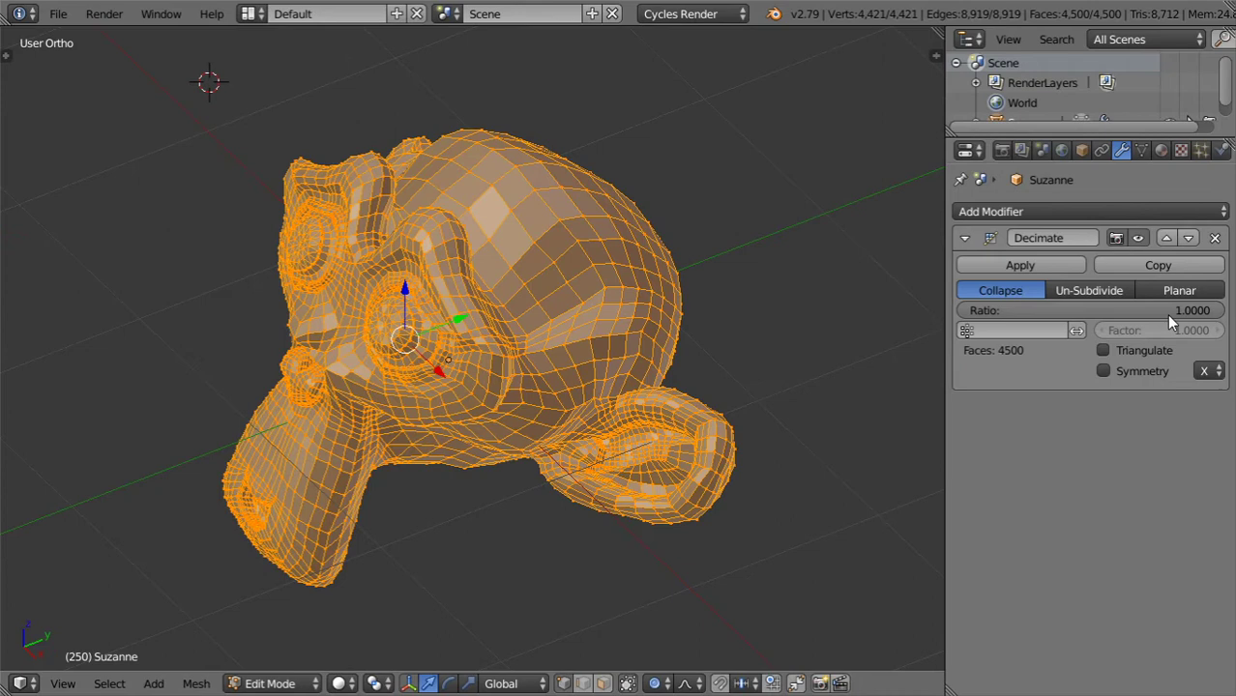
{"action": "middle_click_drag", "start_coordinate": [566, 394], "coordinate": [980, 187]}
{"action": "left_click", "coordinate": [1081, 150]}
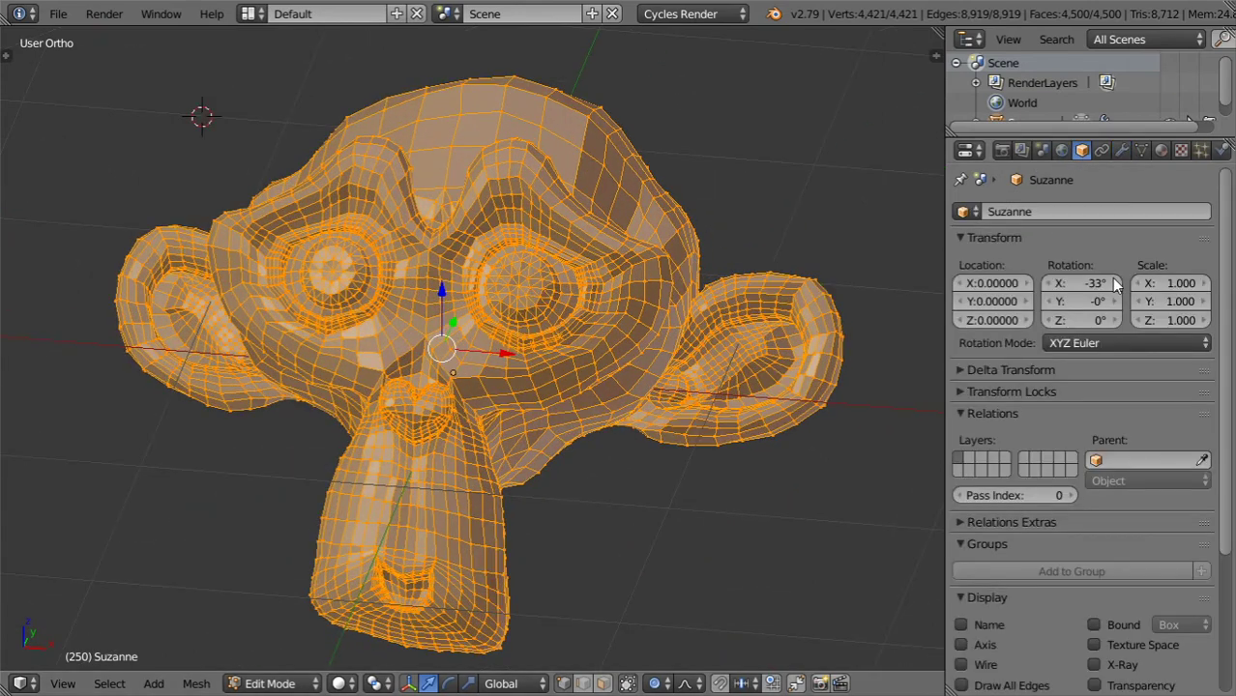
{"action": "scroll", "coordinate": [1015, 518], "scroll_direction": "down", "scroll_amount": 4}
{"action": "left_click", "coordinate": [982, 518]}
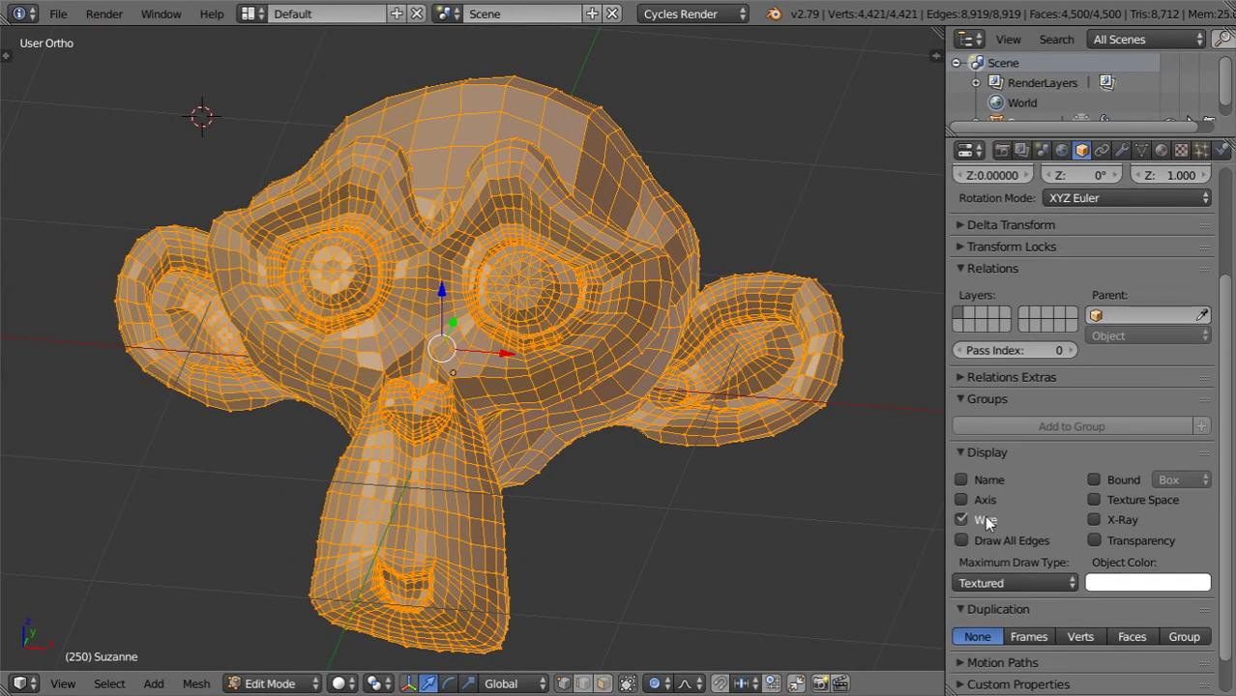
{"action": "key", "text": "Tab"}
{"action": "middle_click_drag", "start_coordinate": [683, 444], "coordinate": [936, 518]}
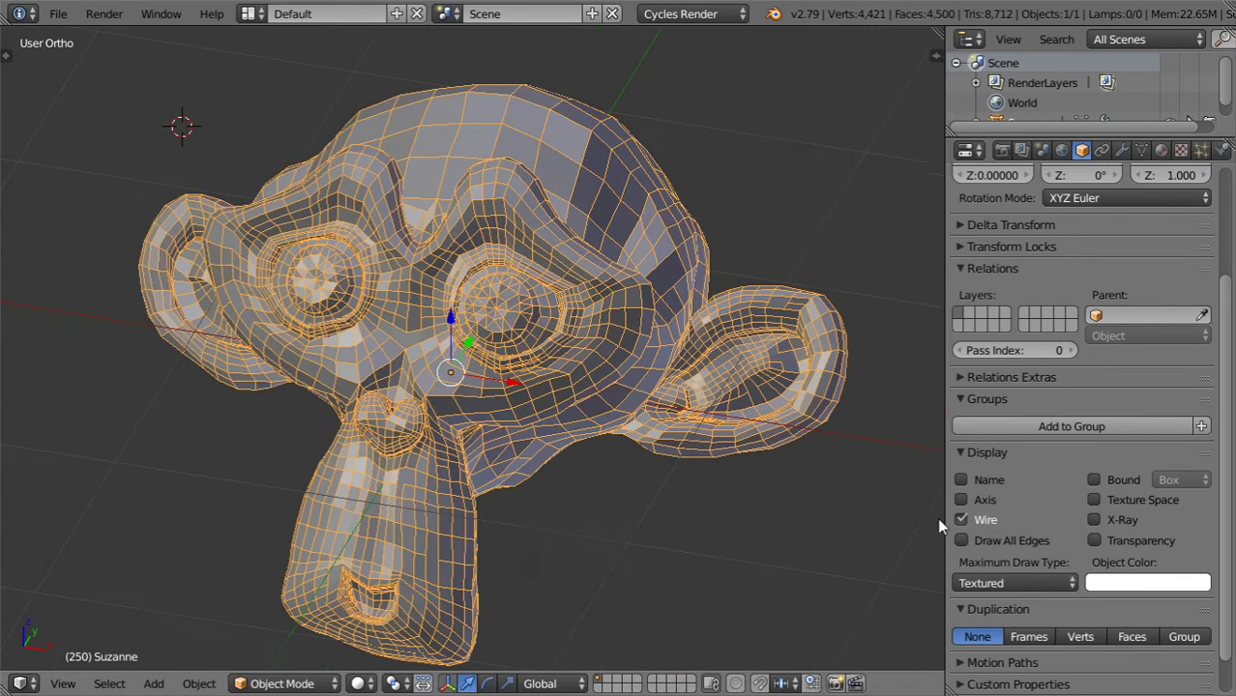
{"action": "scroll", "coordinate": [989, 571], "scroll_direction": "down", "scroll_amount": 1}
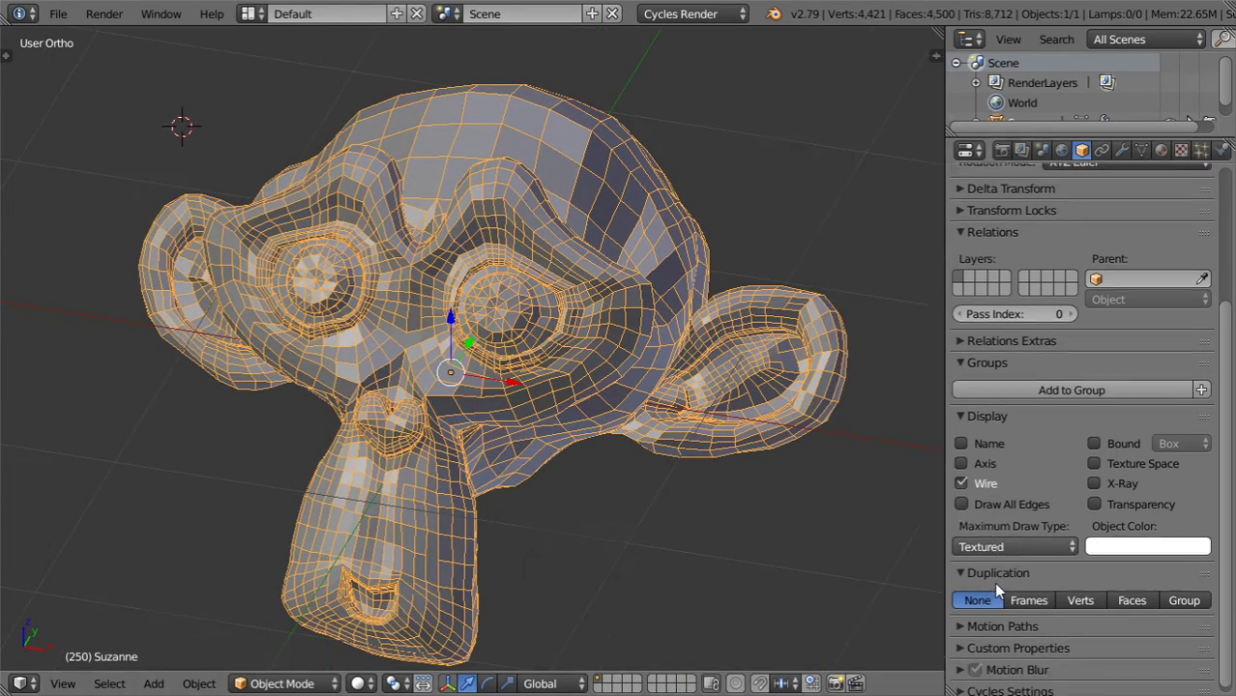
{"action": "left_click", "coordinate": [998, 494]}
{"action": "middle_click_drag", "start_coordinate": [736, 385], "coordinate": [731, 334]}
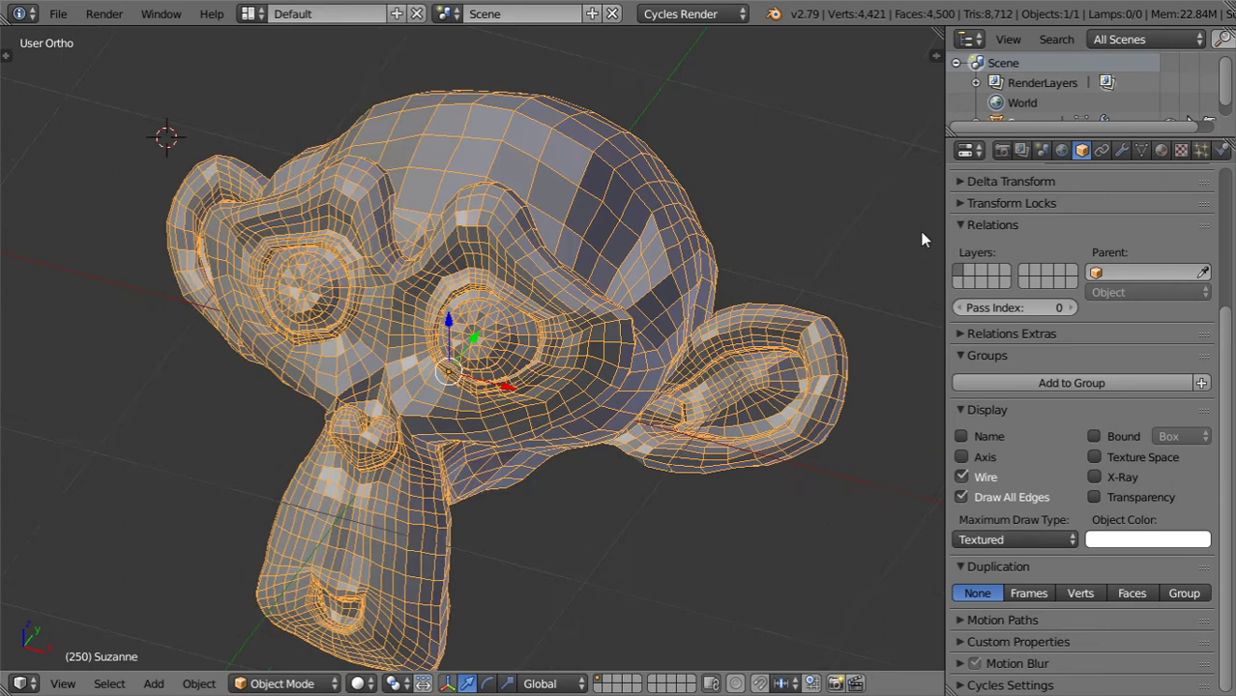
Step: Try a Collapse ratio of 0.0806 on the Decimate modifier and restore the ratio to 1
{"action": "left_click", "coordinate": [1125, 152]}
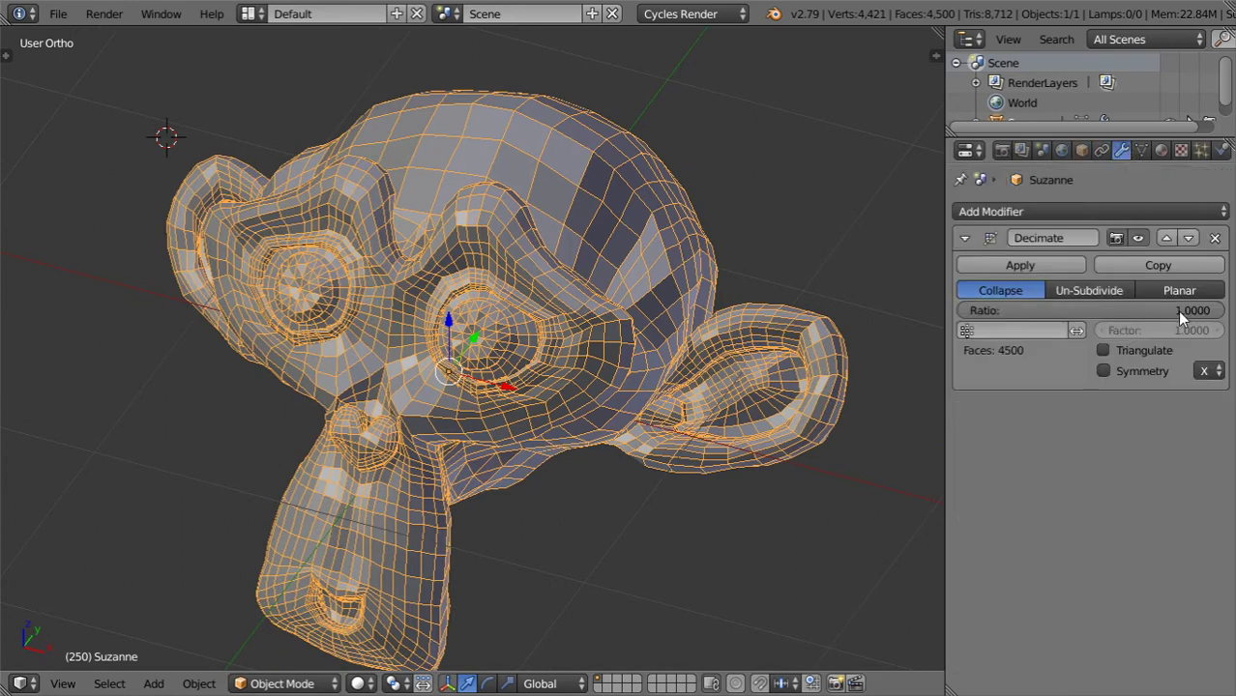
{"action": "left_click_drag", "start_coordinate": [1176, 311], "coordinate": [931, 310]}
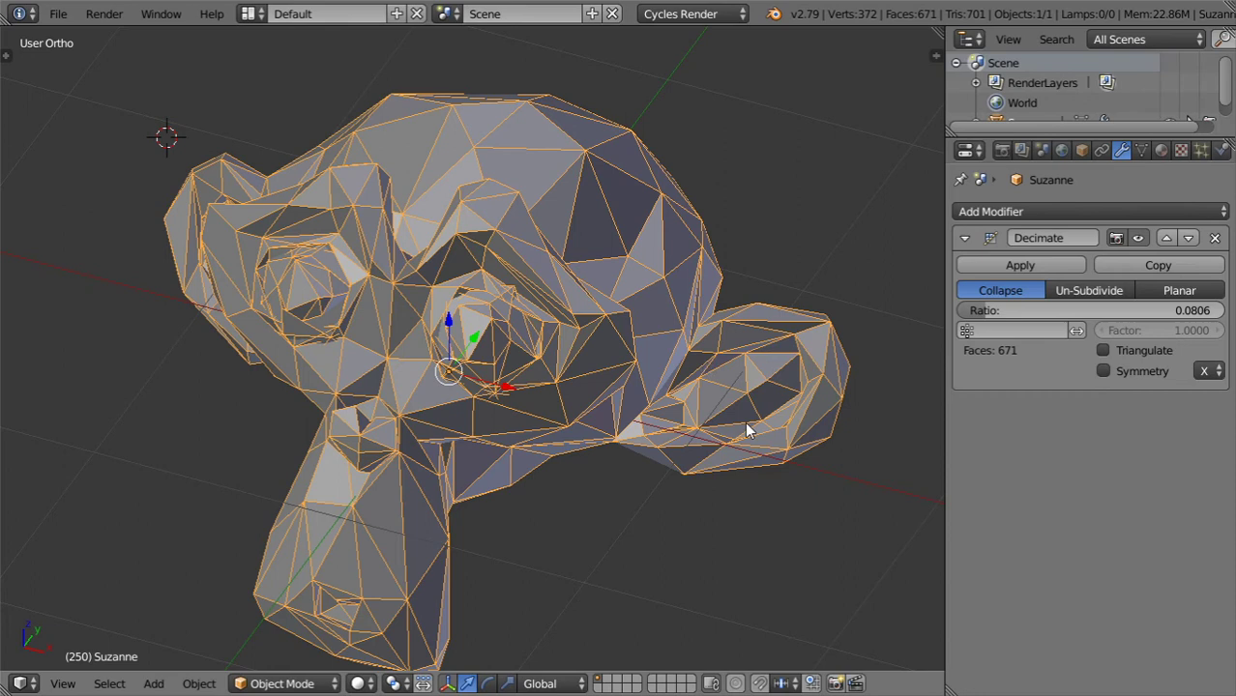
{"action": "left_click", "coordinate": [1201, 309]}
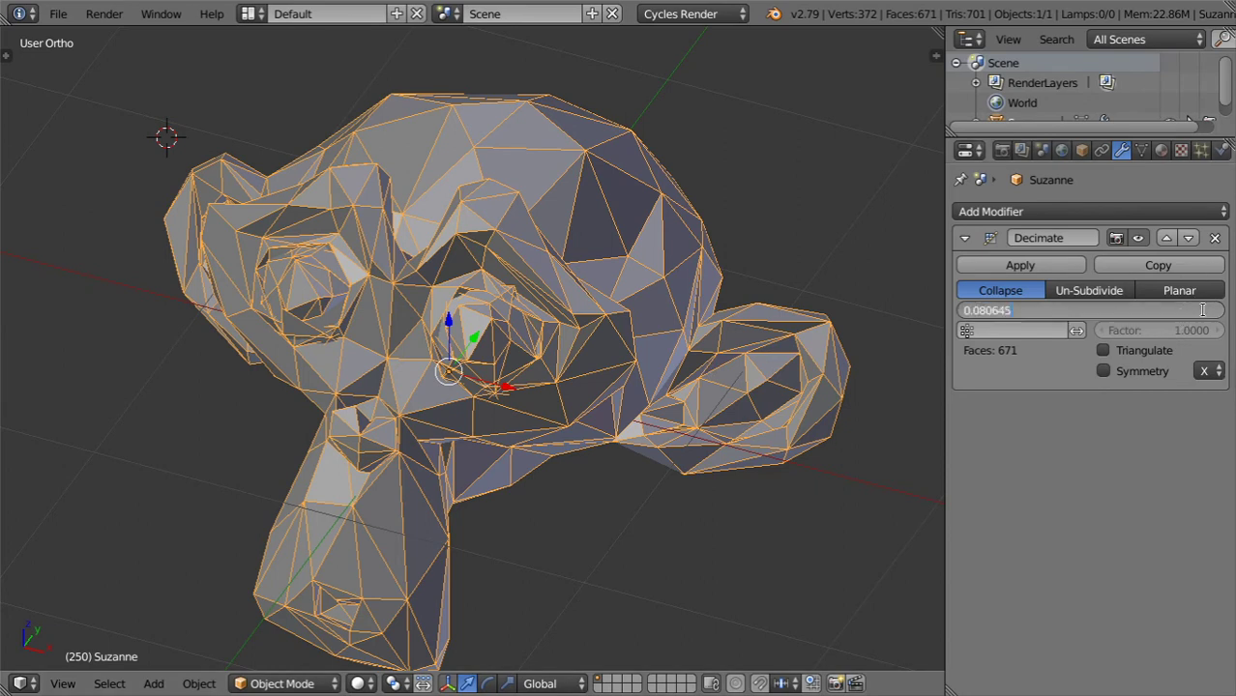
{"action": "key", "text": "Escape"}
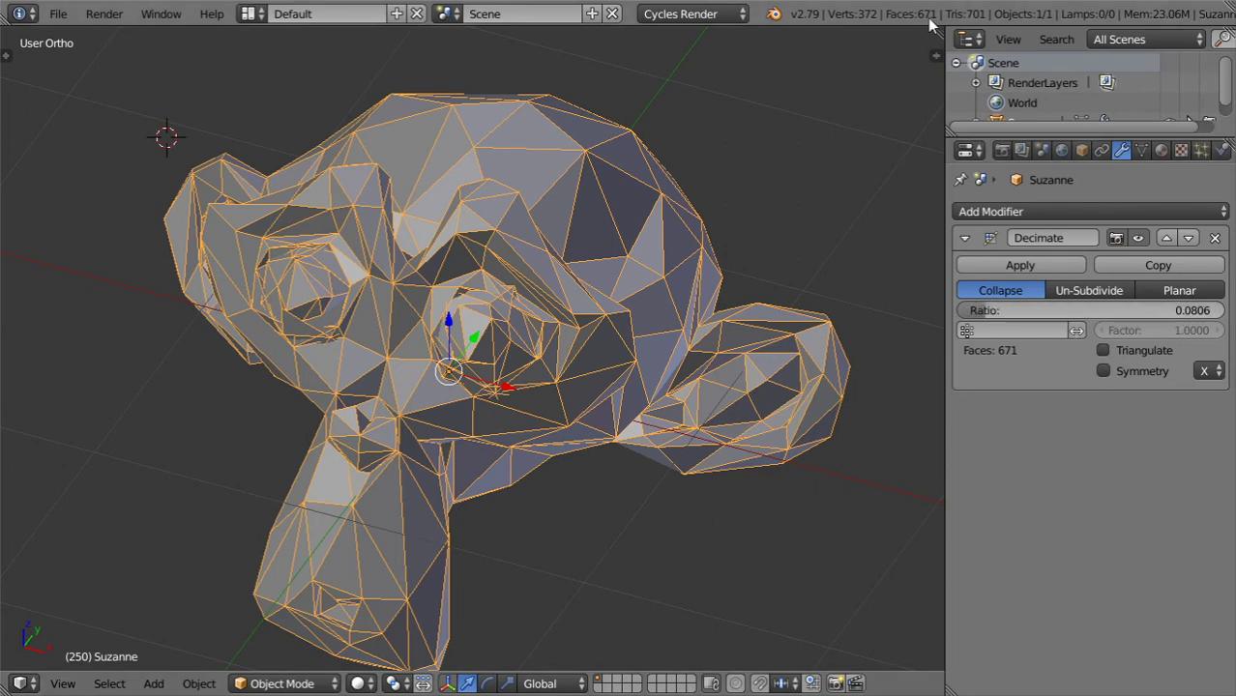
{"action": "left_click_drag", "start_coordinate": [1017, 307], "coordinate": [1222, 309]}
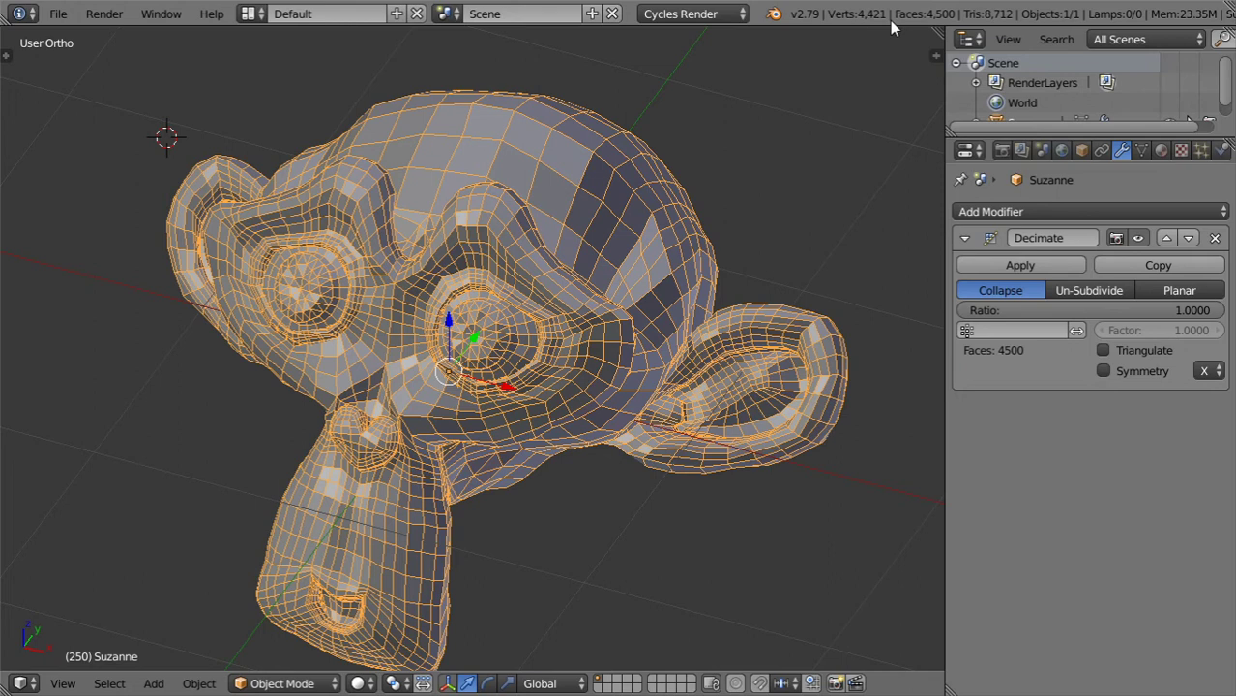
Step: Reduce the Decimate modifier's Collapse ratio to 0.2161 and further down to 0.1355
{"action": "left_click_drag", "start_coordinate": [1155, 309], "coordinate": [996, 356]}
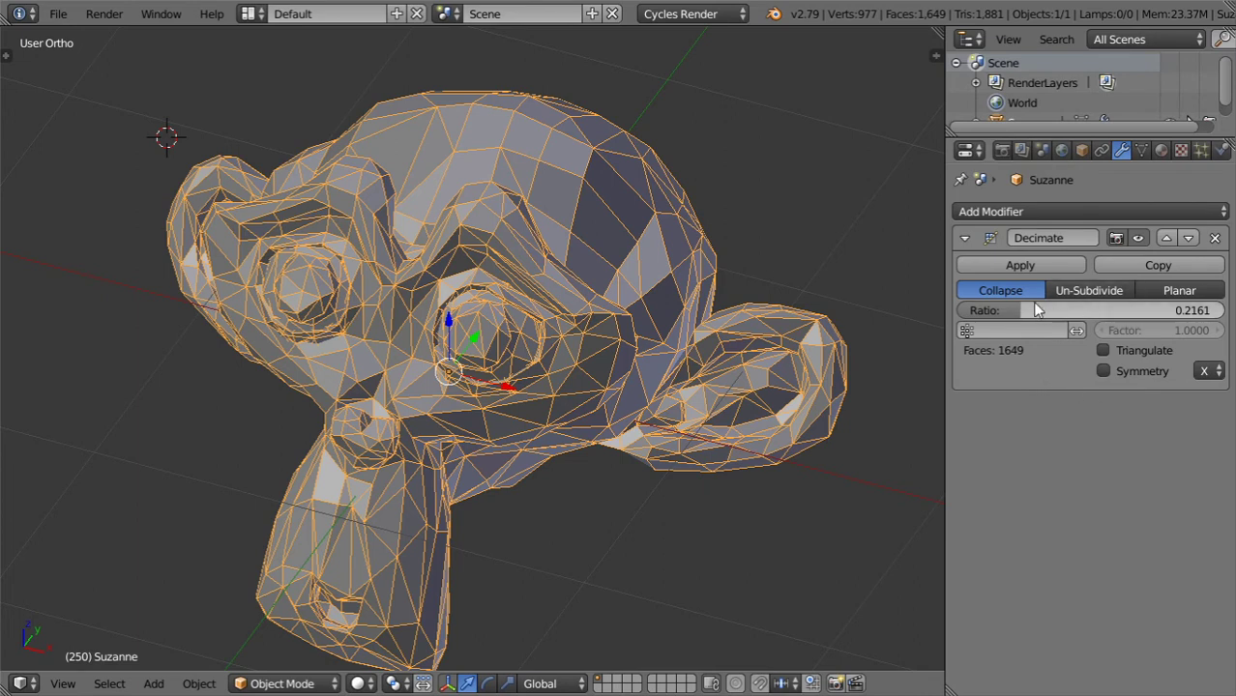
{"action": "left_click", "coordinate": [1102, 311]}
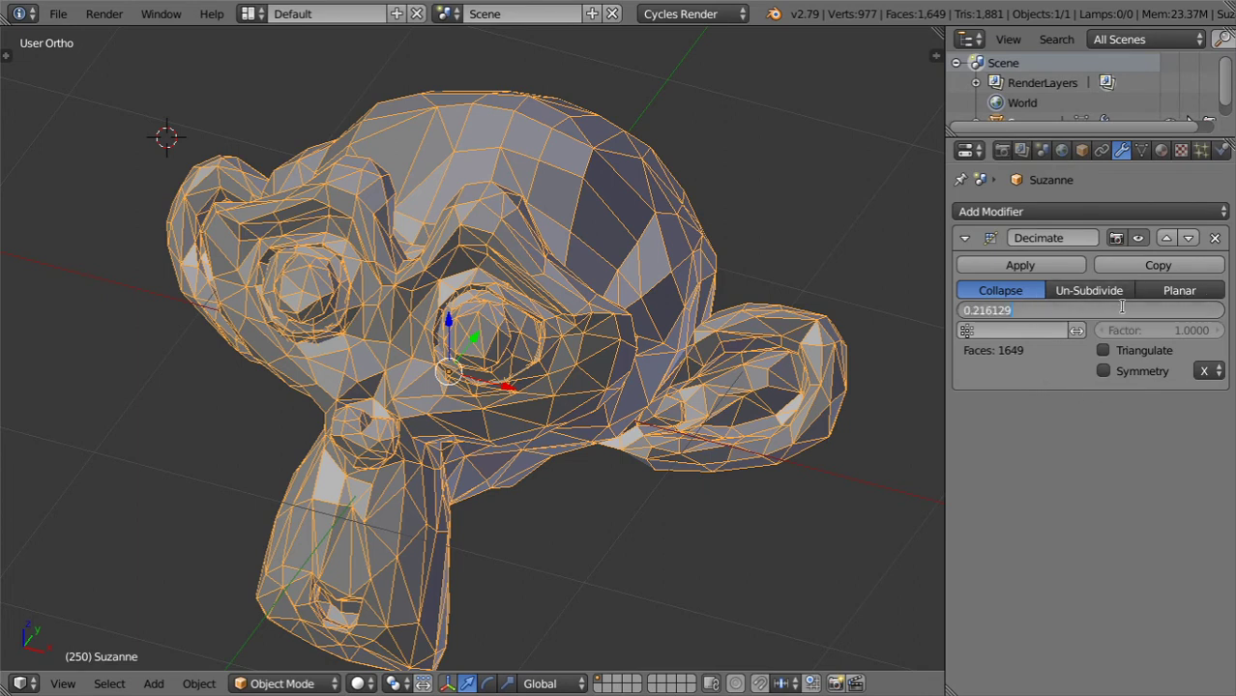
{"action": "key", "text": "Escape"}
{"action": "left_click_drag", "start_coordinate": [1105, 311], "coordinate": [1003, 312]}
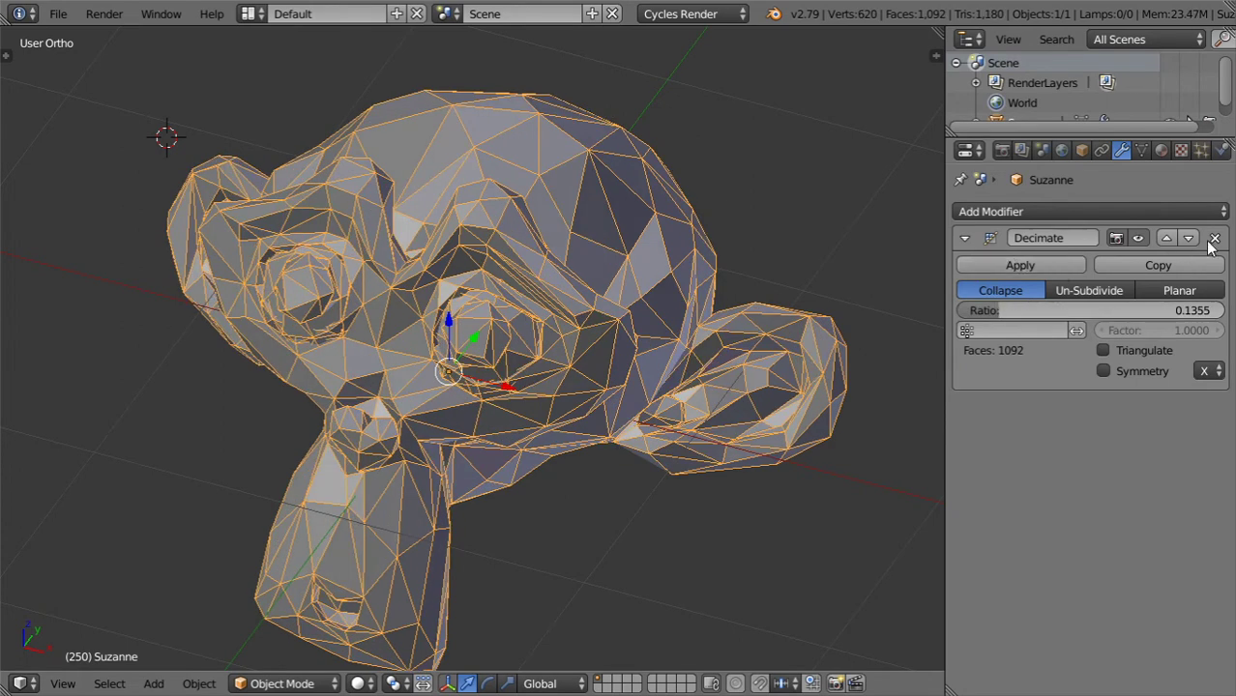
Step: Switch the Decimate modifier to Un-Subdivide, try 1 iteration and reset the iterations to 0
{"action": "left_click", "coordinate": [1081, 285]}
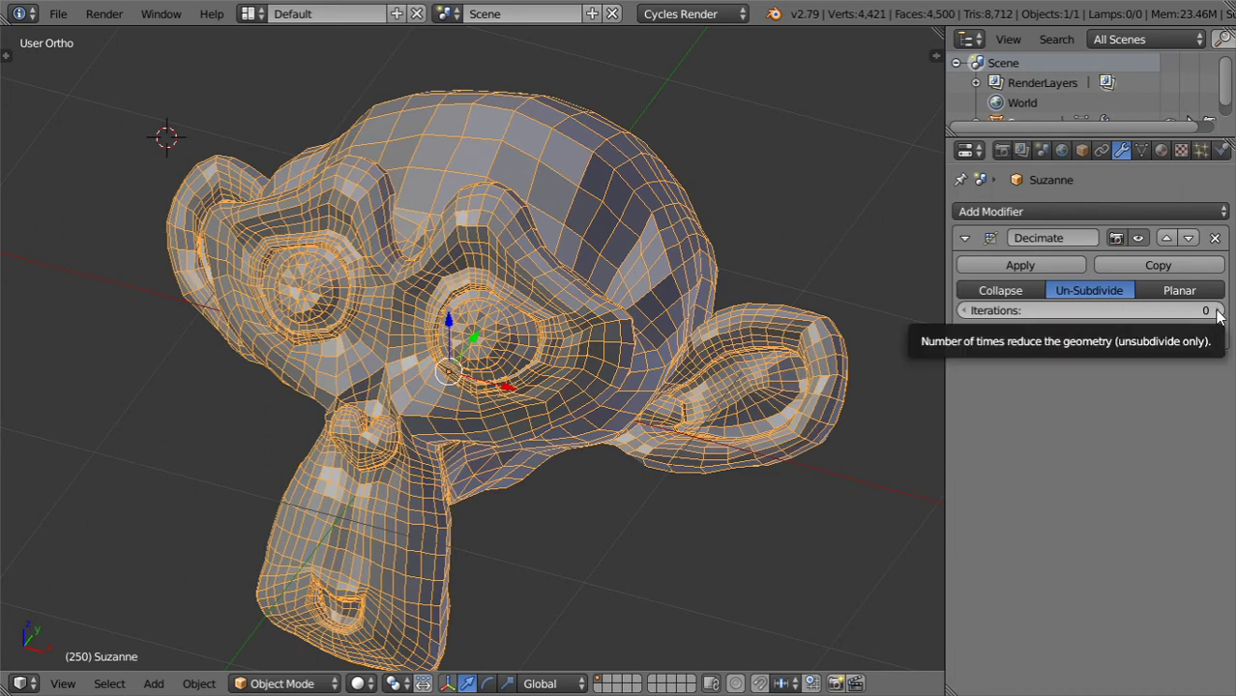
{"action": "left_click", "coordinate": [1053, 211]}
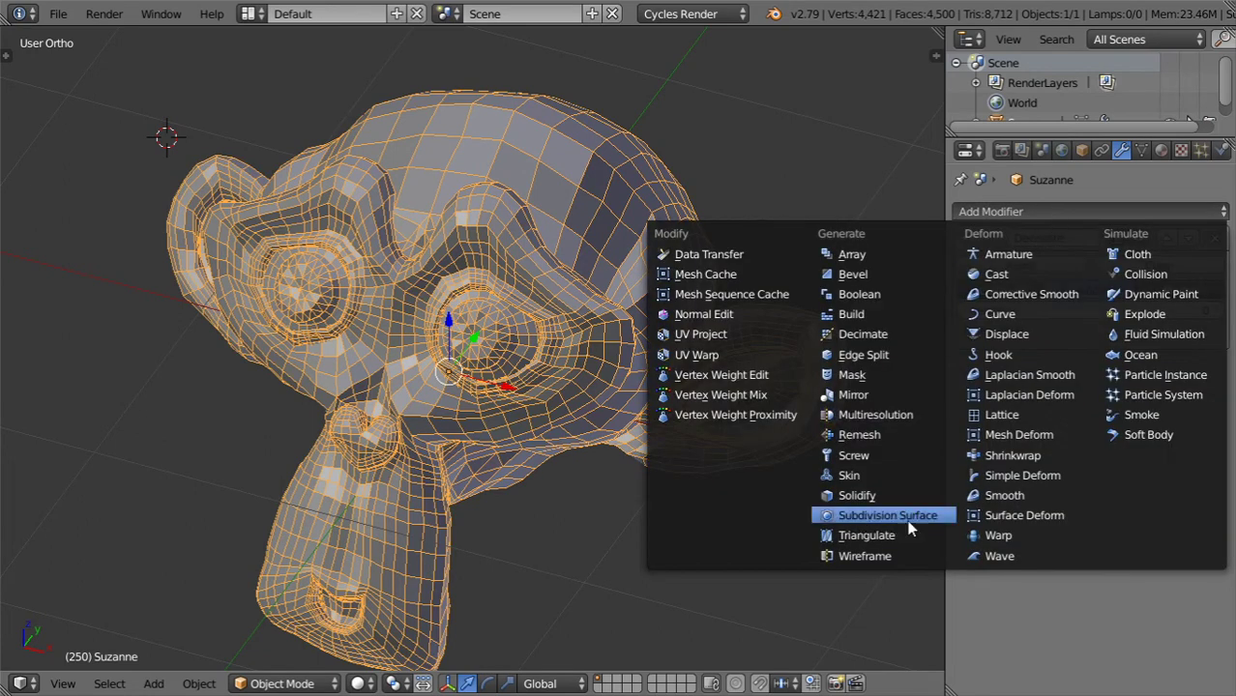
{"action": "key", "text": "Escape"}
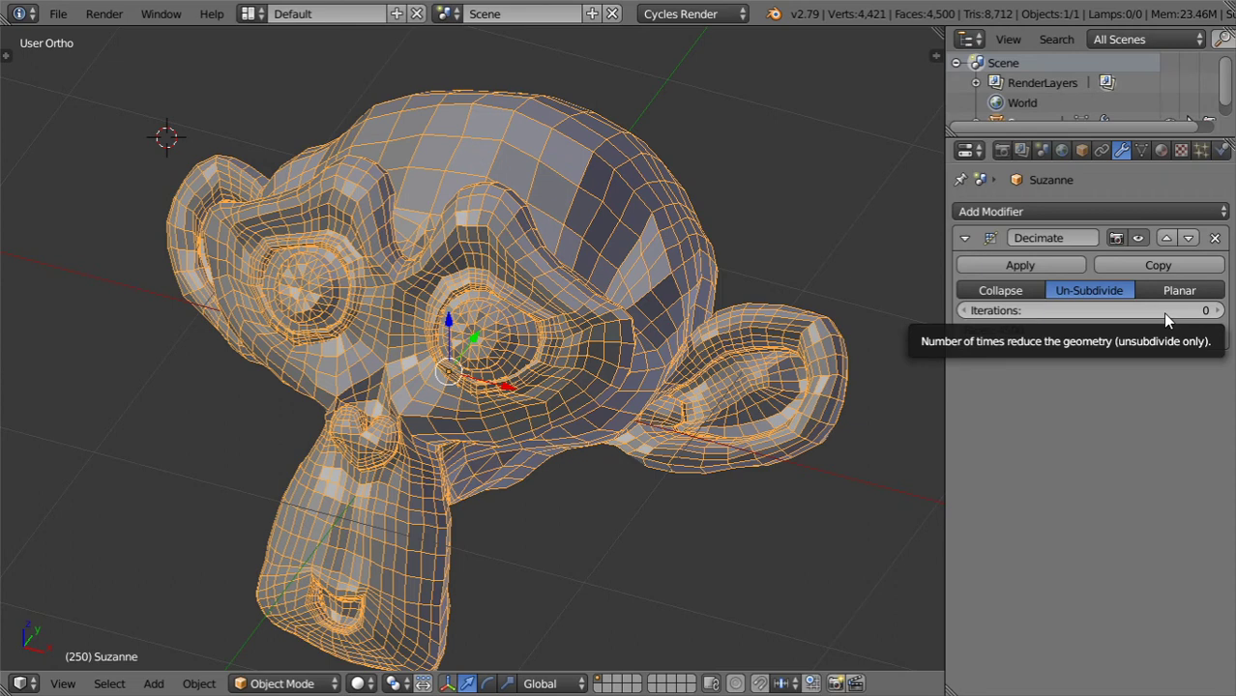
{"action": "left_click", "coordinate": [1217, 312]}
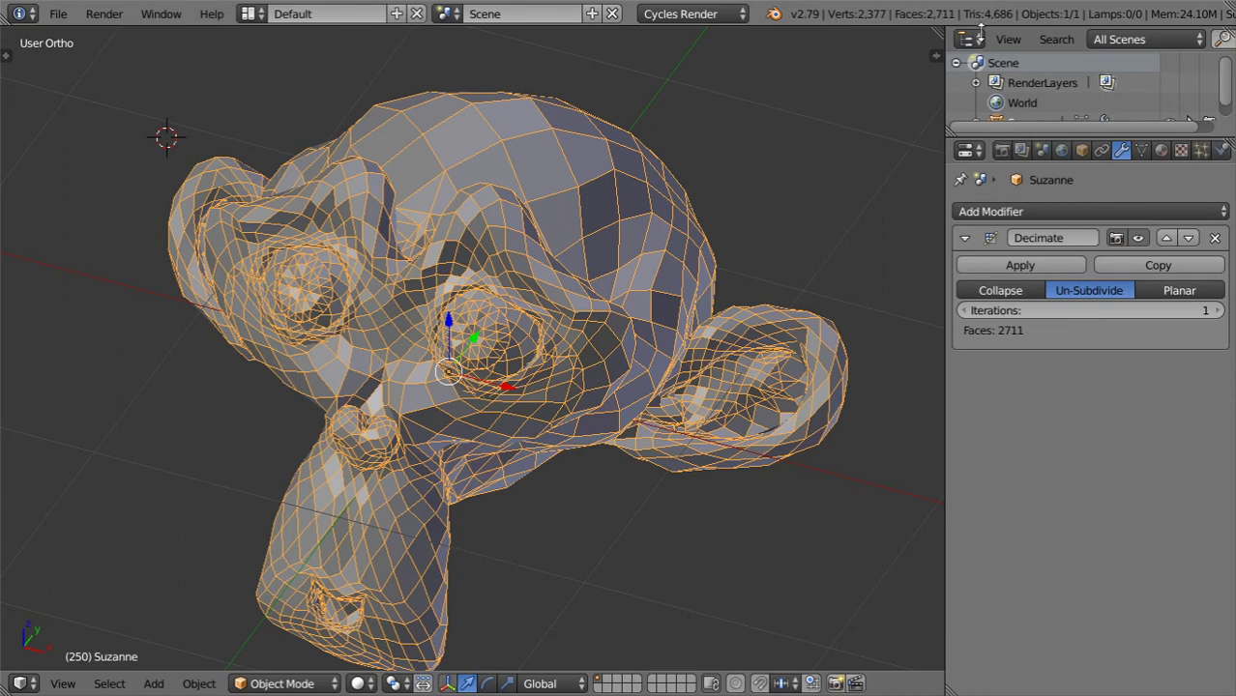
{"action": "left_click", "coordinate": [967, 311]}
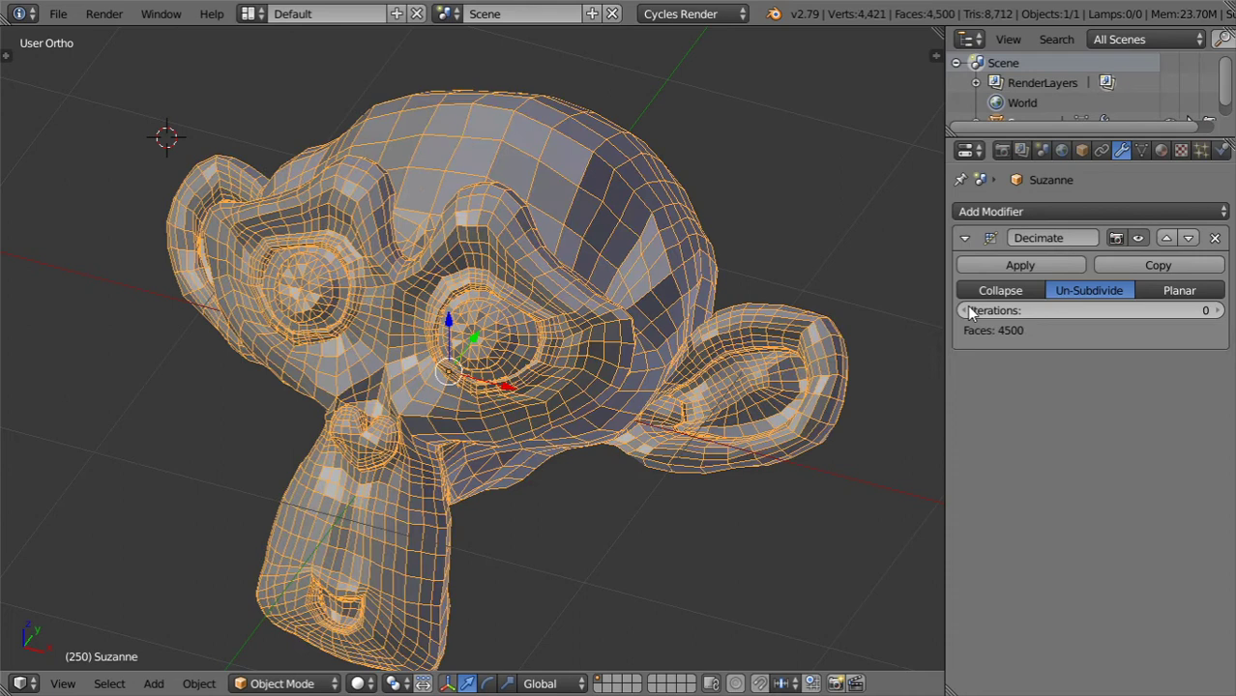
Step: Raise the Un-Subdivide iterations to 3, comparing the mesh with 2 iterations
{"action": "left_click", "coordinate": [1215, 311]}
{"action": "double_click", "coordinate": [1216, 310]}
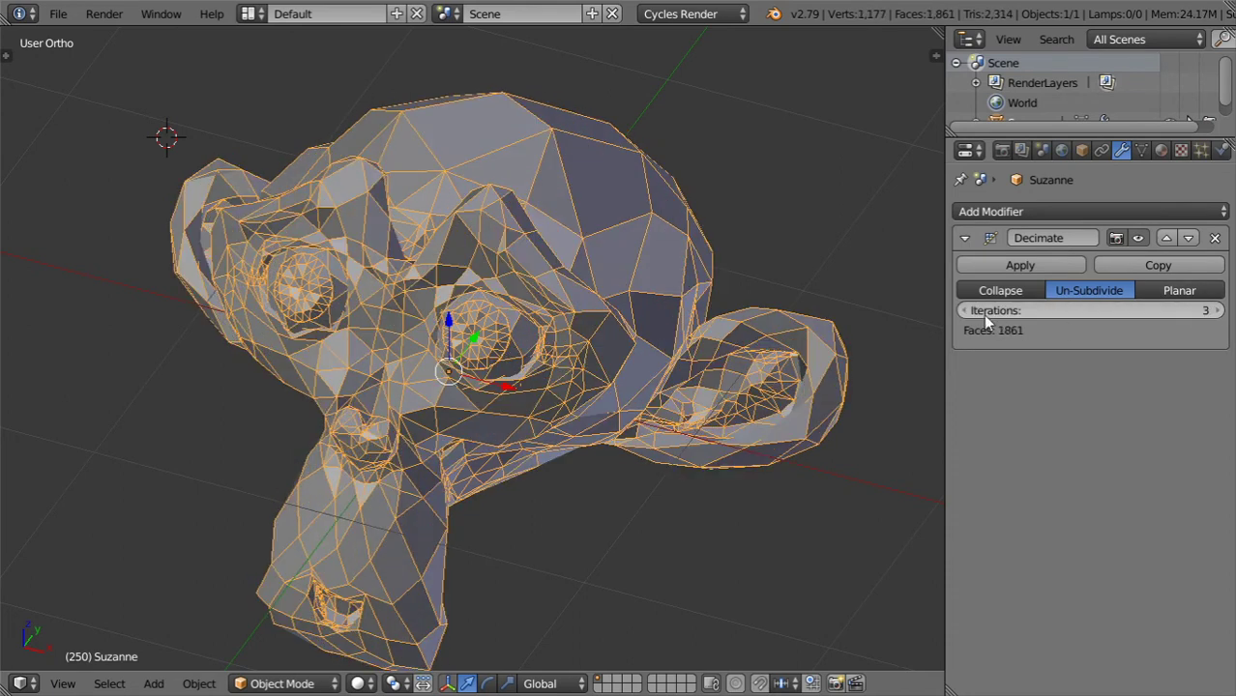
{"action": "left_click", "coordinate": [965, 310]}
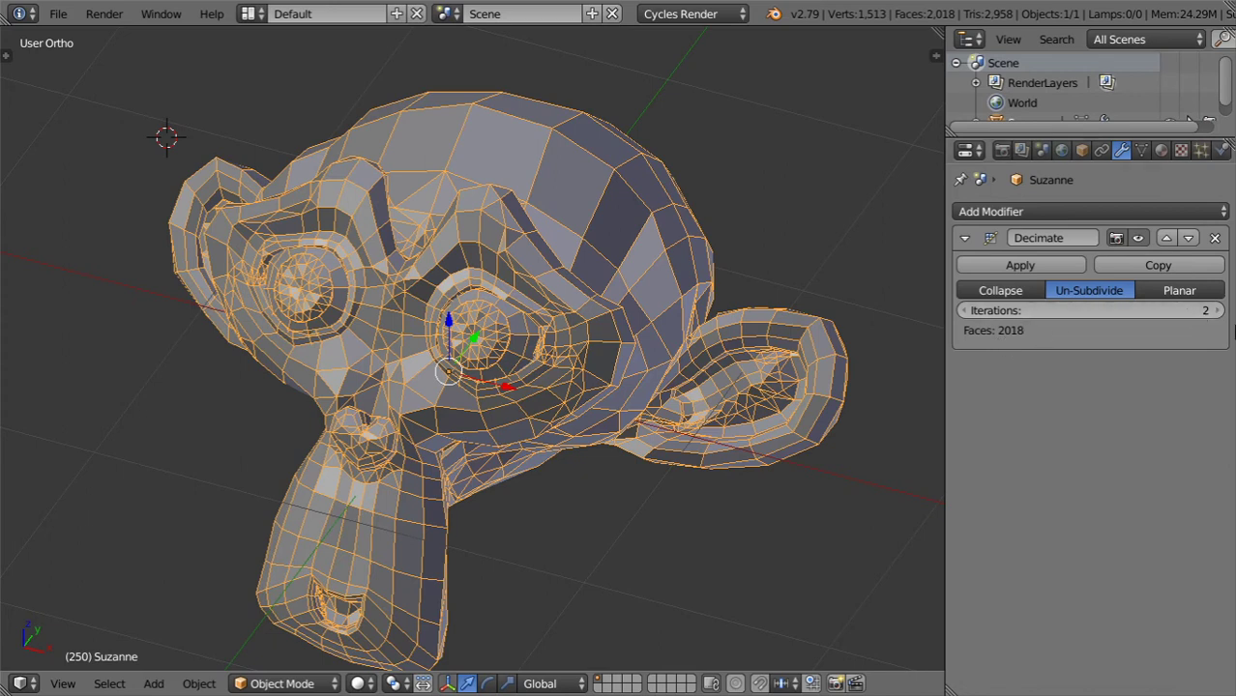
{"action": "left_click", "coordinate": [1217, 310]}
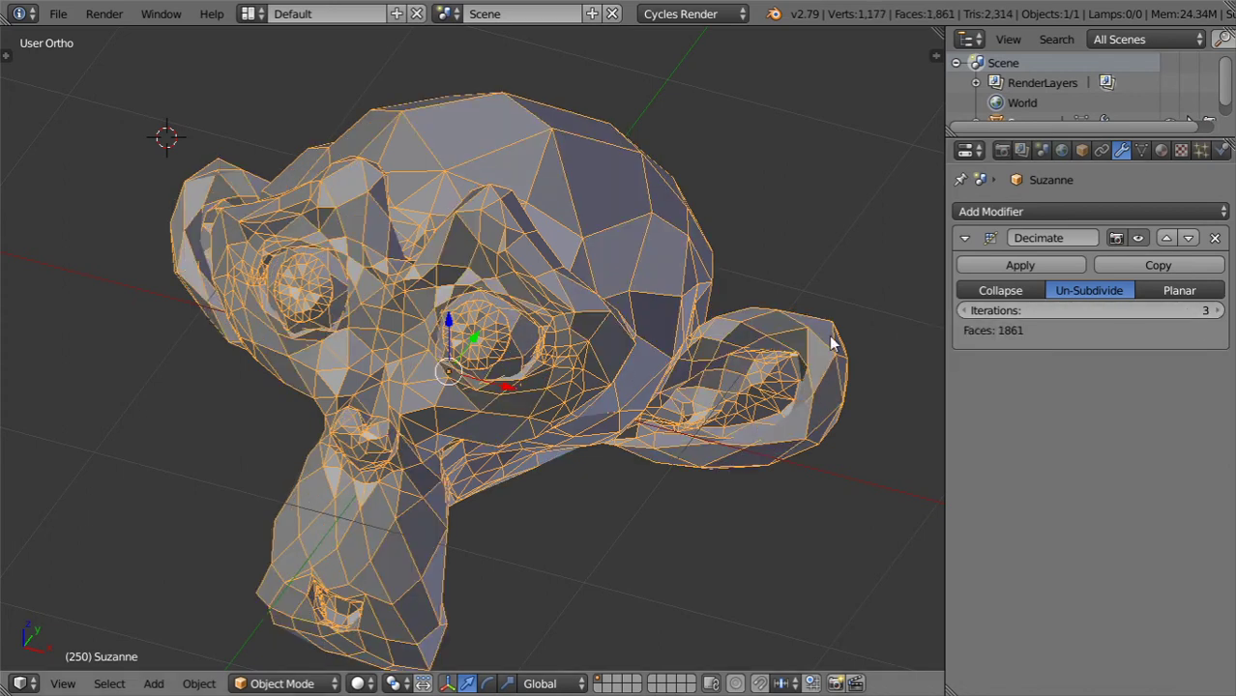
Step: Try 6 Un-Subdivide iterations on Suzanne and bring the iterations back down to 3
{"action": "left_click", "coordinate": [1217, 311]}
{"action": "left_click", "coordinate": [1216, 310]}
{"action": "left_click", "coordinate": [1216, 310]}
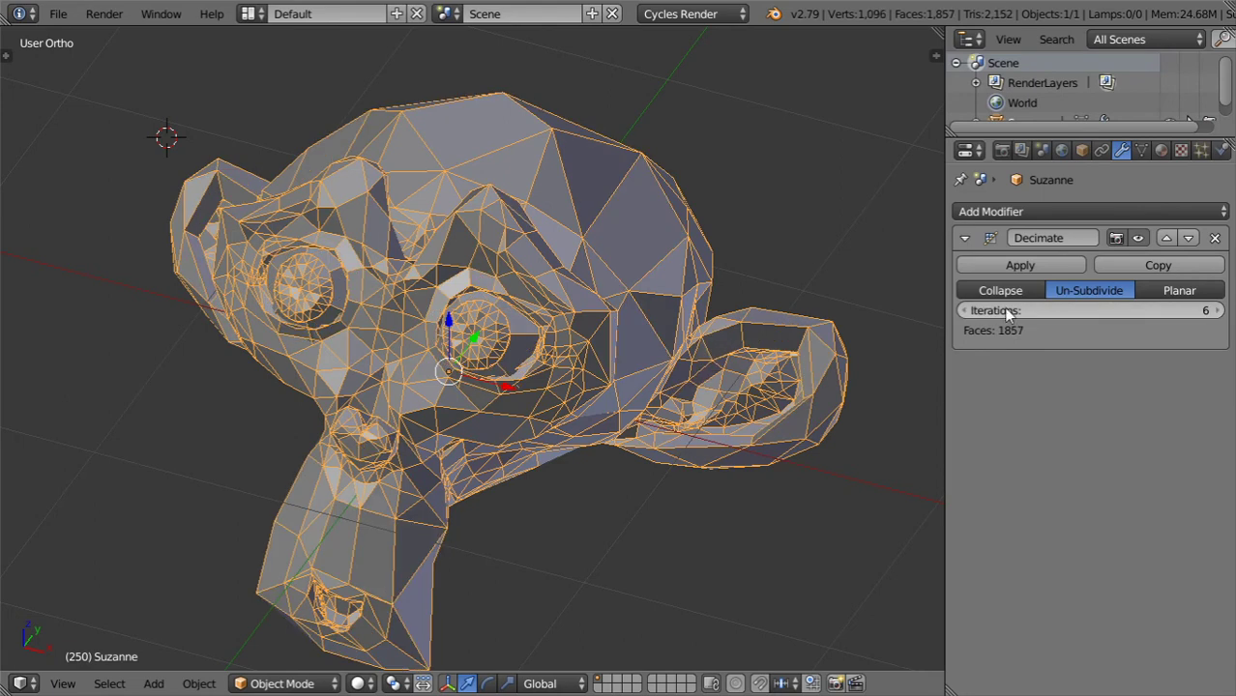
{"action": "left_click", "coordinate": [967, 311]}
{"action": "left_click", "coordinate": [967, 310]}
{"action": "left_click", "coordinate": [967, 311]}
{"action": "left_click", "coordinate": [966, 311]}
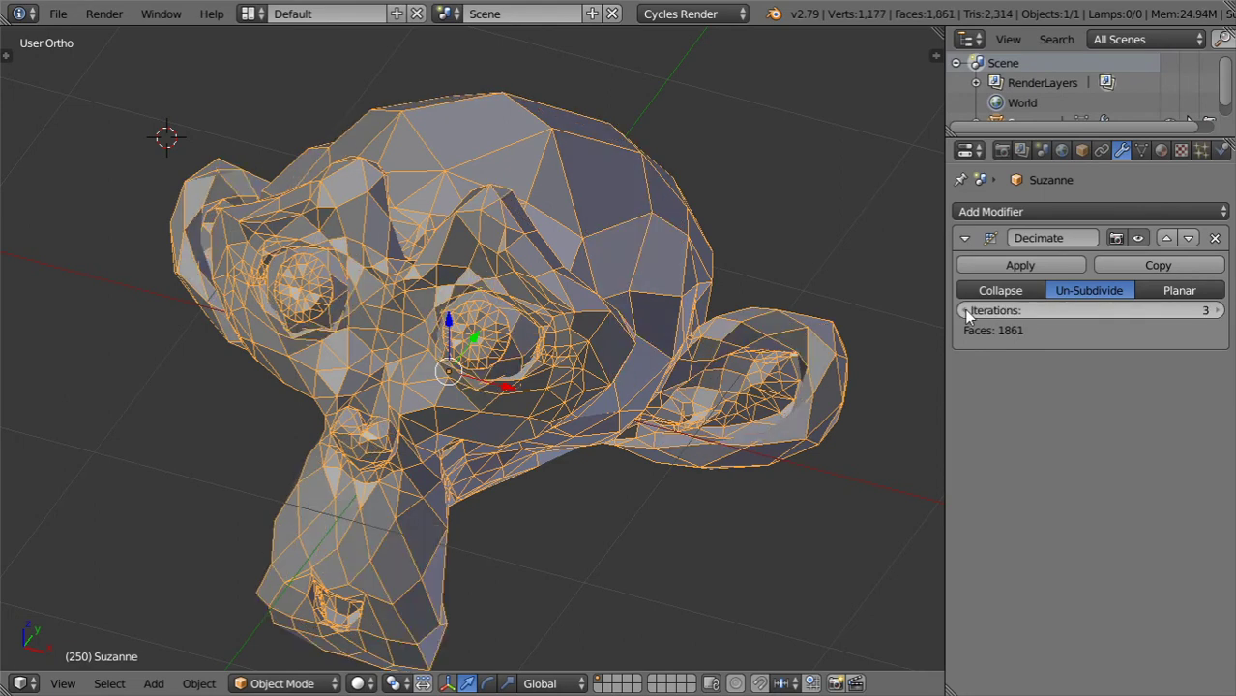
Step: Lower the Un-Subdivide iterations further and switch the Decimate modifier to Planar mode
{"action": "left_click", "coordinate": [967, 311]}
{"action": "left_click", "coordinate": [967, 311]}
{"action": "left_click", "coordinate": [1180, 290]}
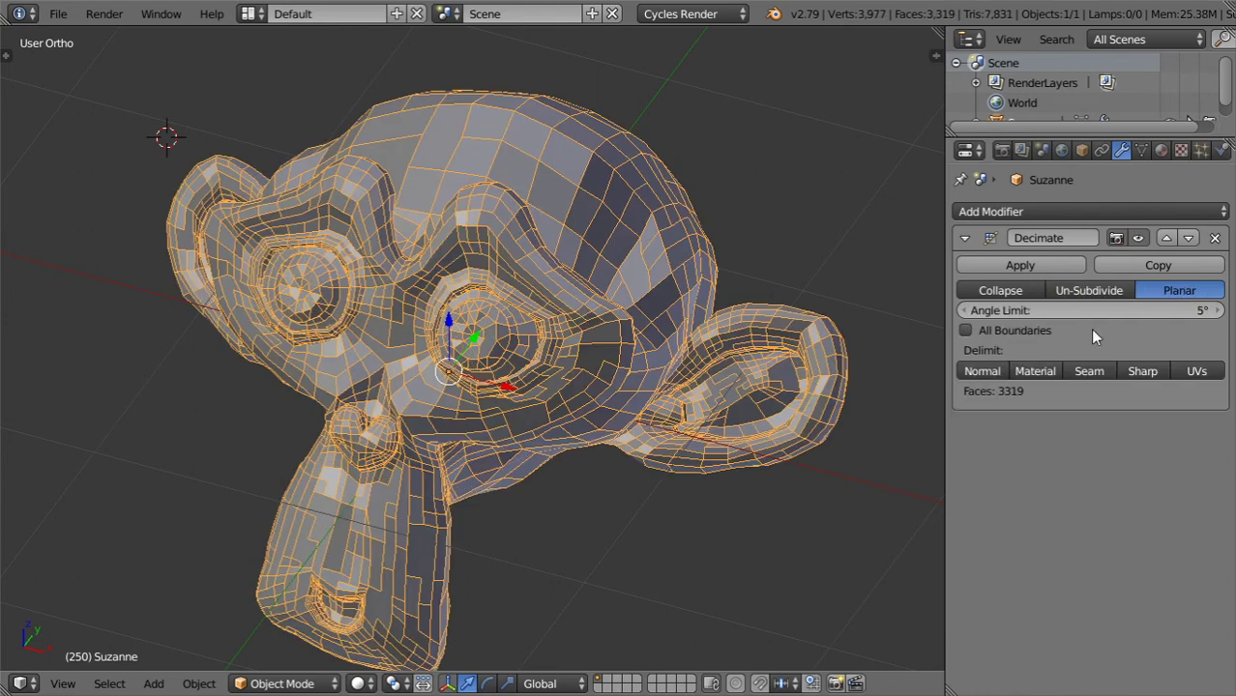
Step: Compare Suzanne's mesh in the Decimate modifier's Collapse and Un-Subdivide modes and return it to Planar
{"action": "left_click", "coordinate": [1035, 286]}
{"action": "left_click", "coordinate": [1055, 287]}
{"action": "left_click", "coordinate": [1032, 291]}
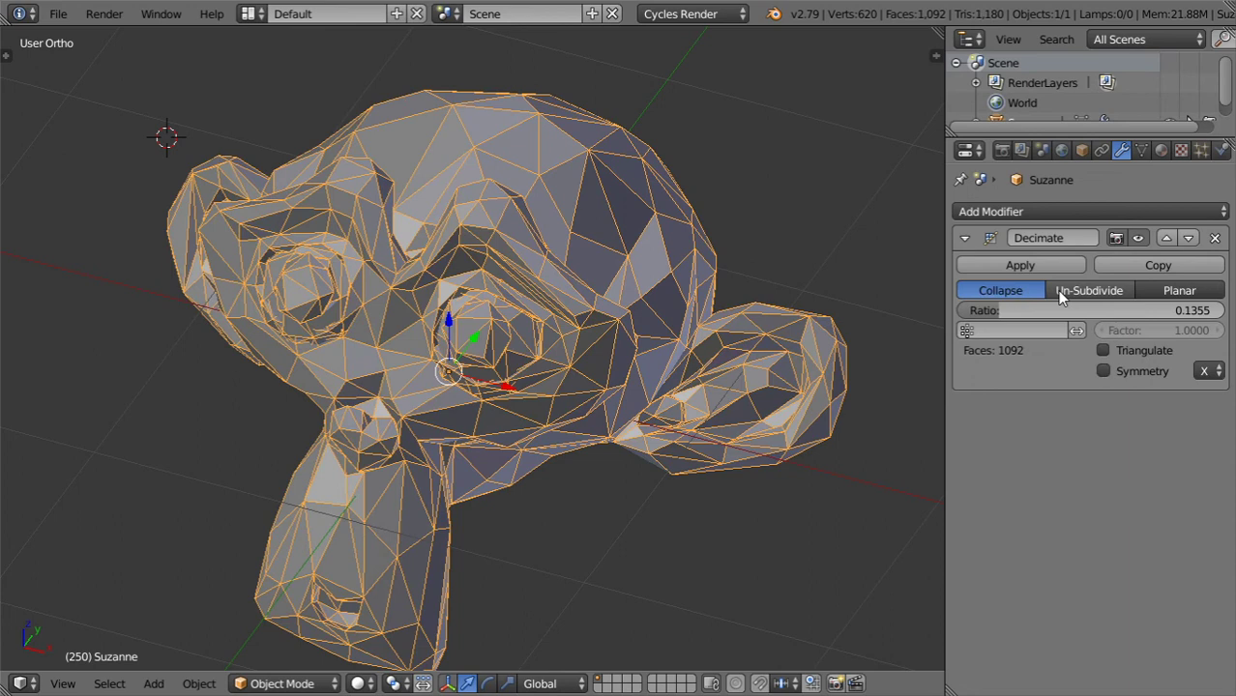
{"action": "left_click", "coordinate": [1063, 290]}
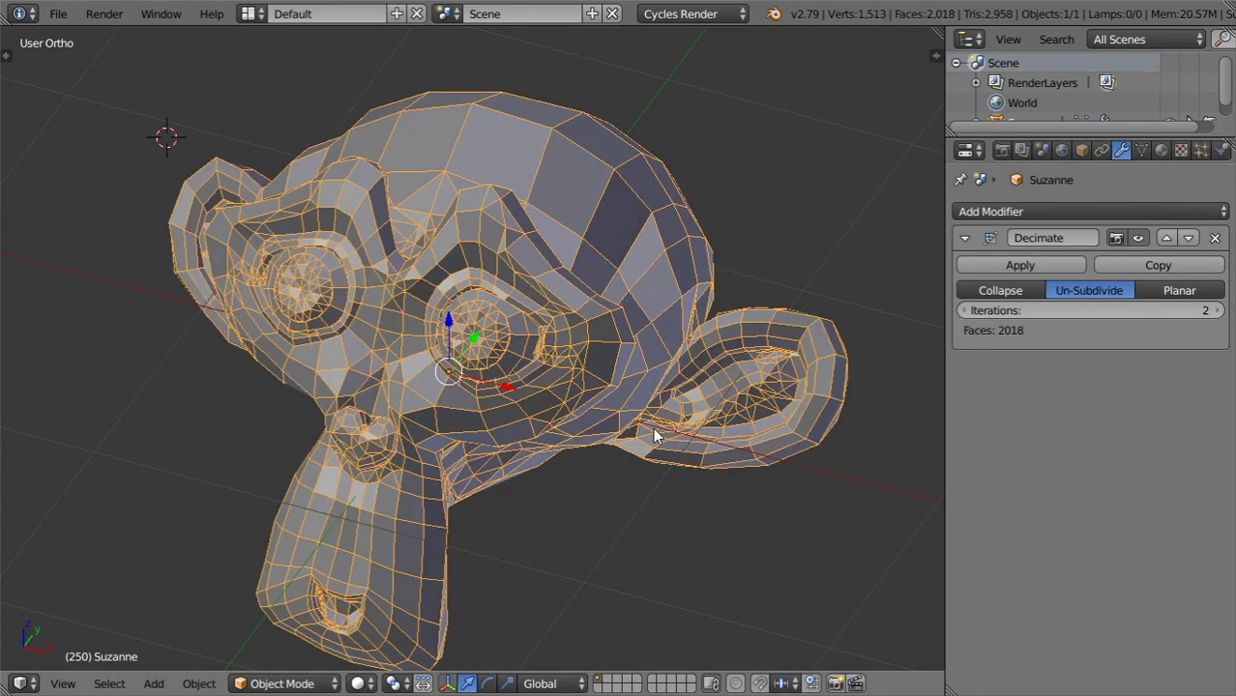
{"action": "scroll", "coordinate": [675, 441], "scroll_direction": "down", "scroll_amount": 2}
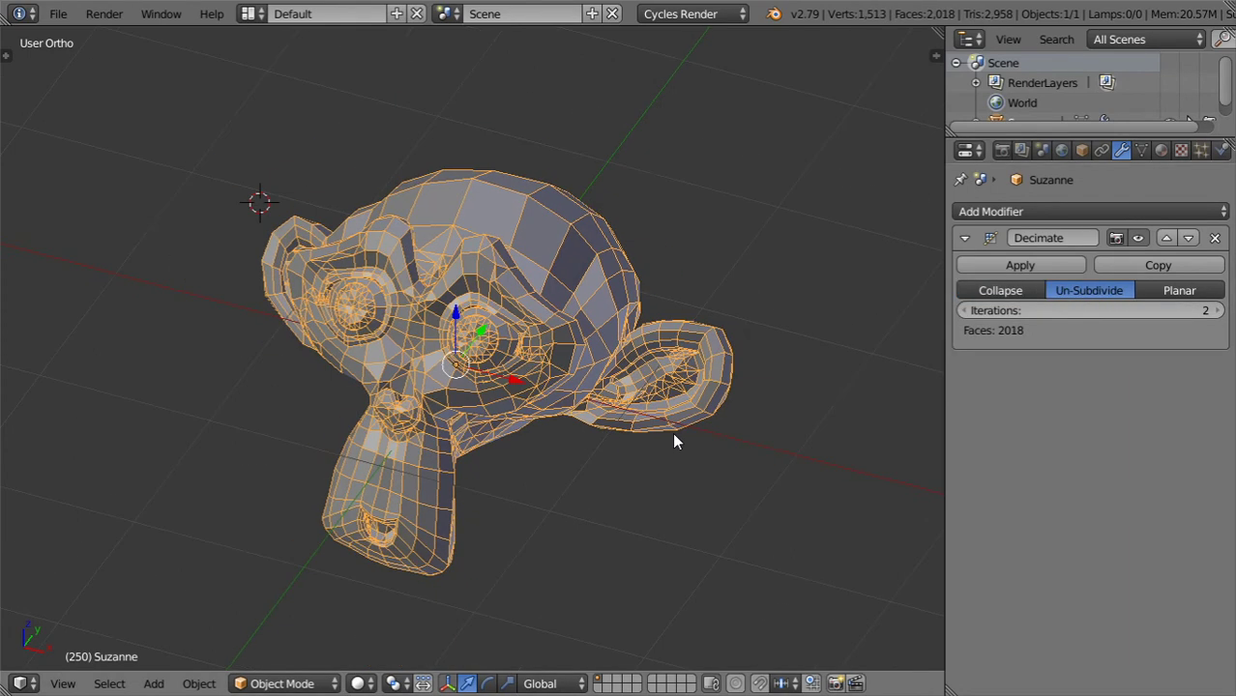
{"action": "left_click", "coordinate": [1169, 292]}
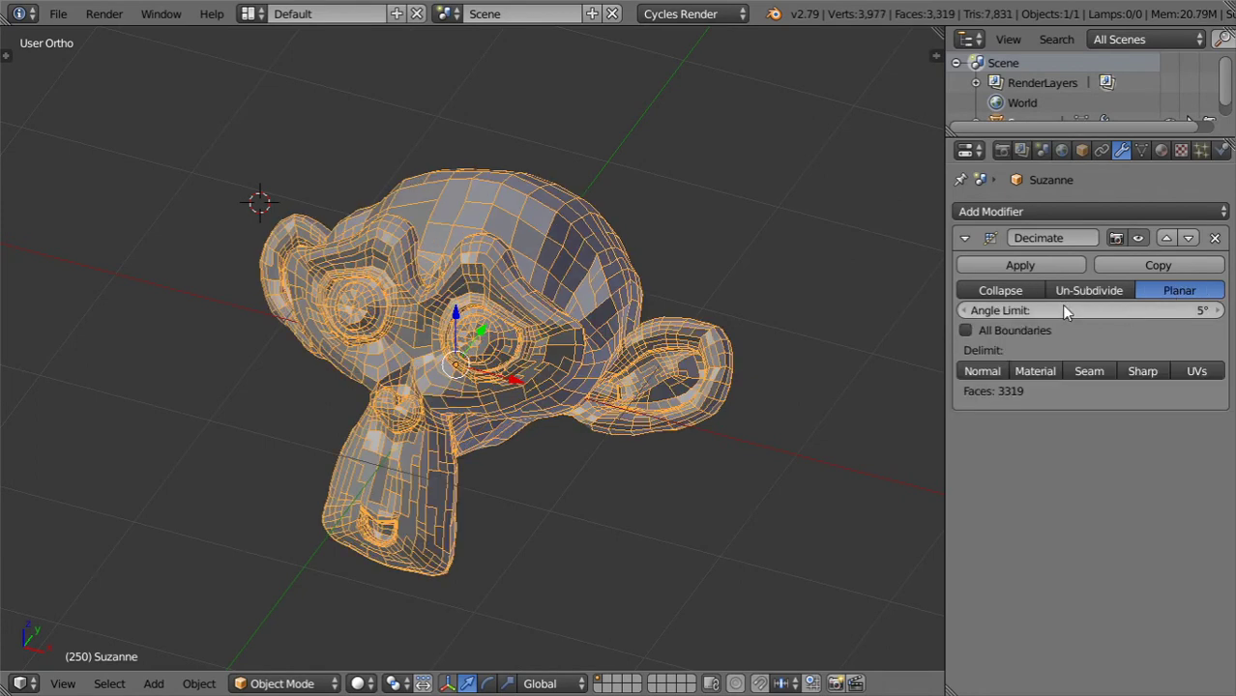
Step: Duplicate Suzanne and leave the copy at the original's position
{"action": "scroll", "coordinate": [758, 371], "scroll_direction": "down", "scroll_amount": 2}
{"action": "key", "text": "shift+d"}
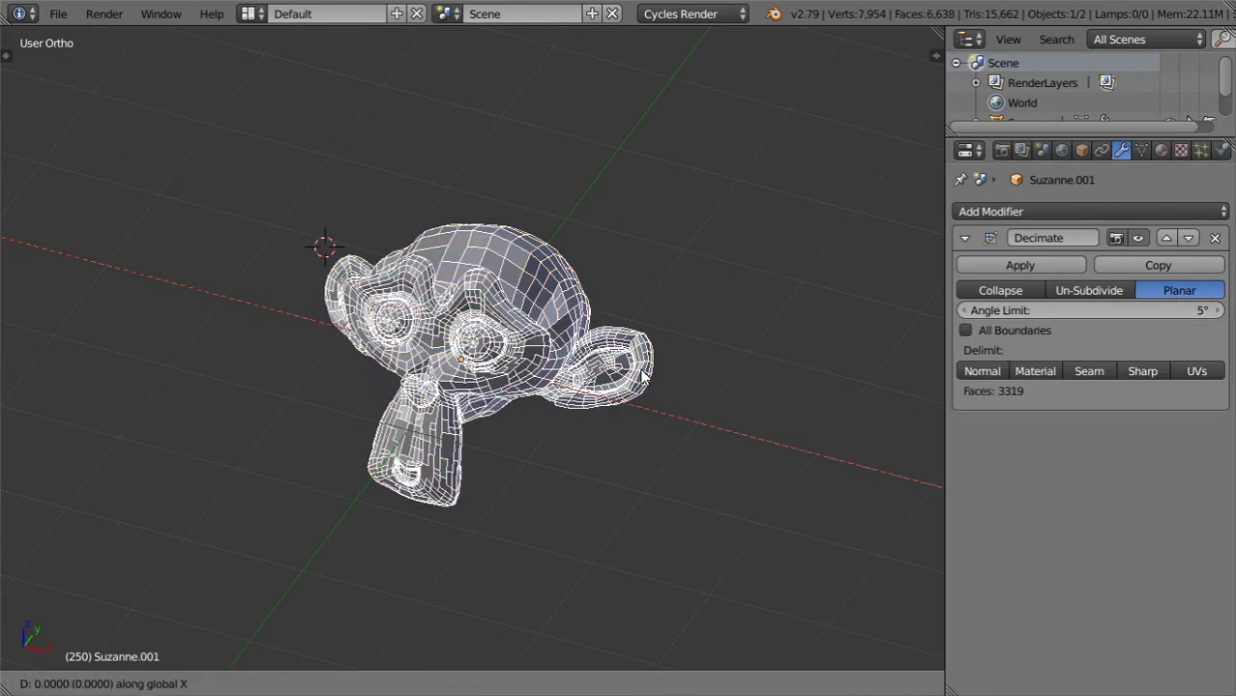
{"action": "key", "text": "Escape"}
{"action": "scroll", "coordinate": [641, 356], "scroll_direction": "down", "scroll_amount": 2}
Step: Place the 3D cursor in the empty space behind the existing Suzanne and add a new monkey mesh there
{"action": "left_click", "coordinate": [698, 184]}
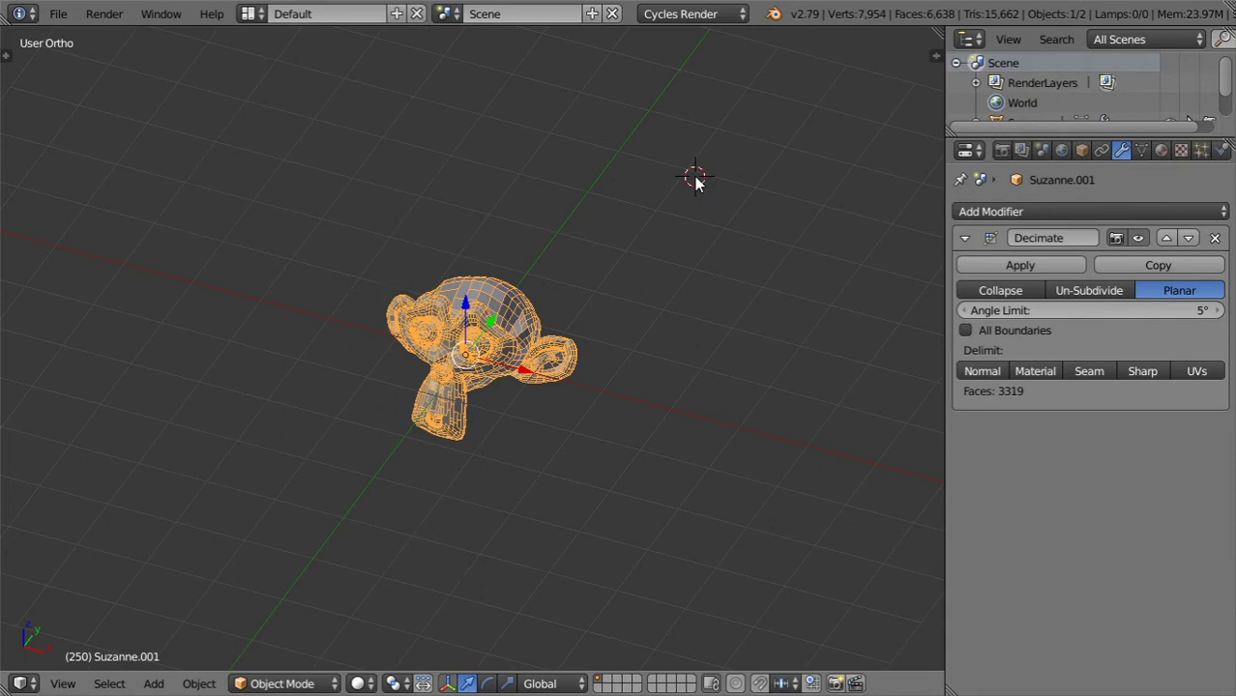
{"action": "key", "text": "shift+a"}
{"action": "mouse_move", "coordinate": [761, 185]}
{"action": "left_click", "coordinate": [835, 372]}
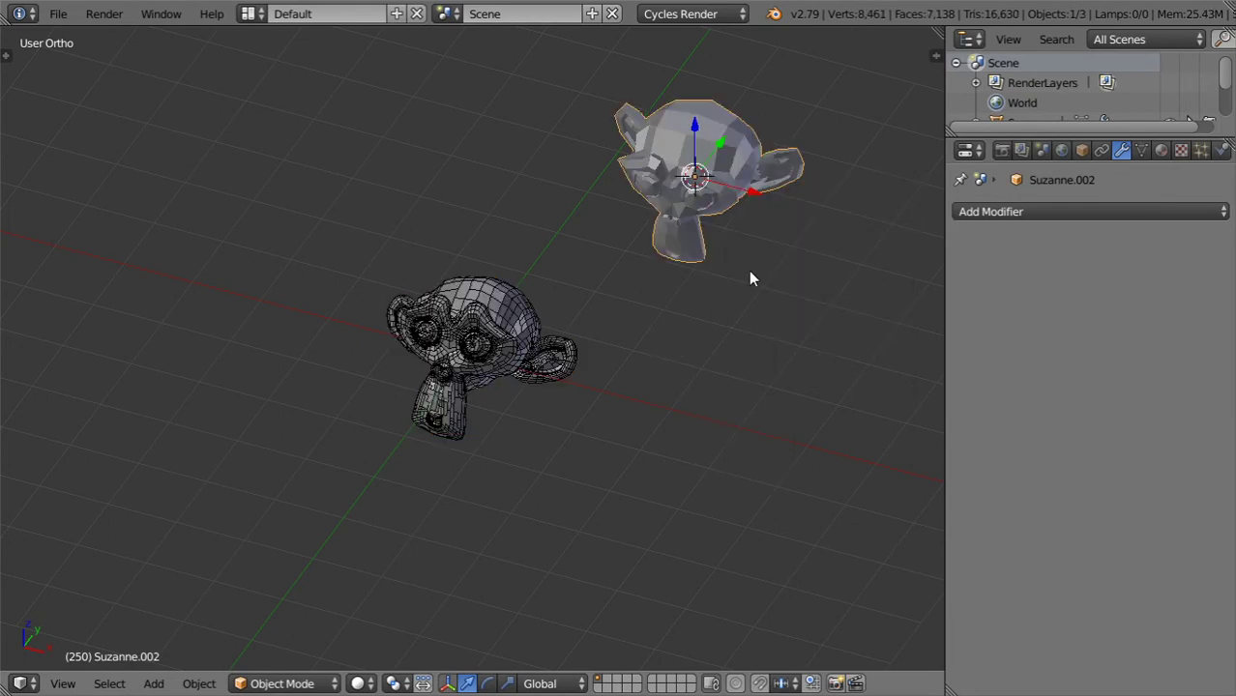
{"action": "middle_click_drag", "start_coordinate": [681, 250], "coordinate": [693, 219]}
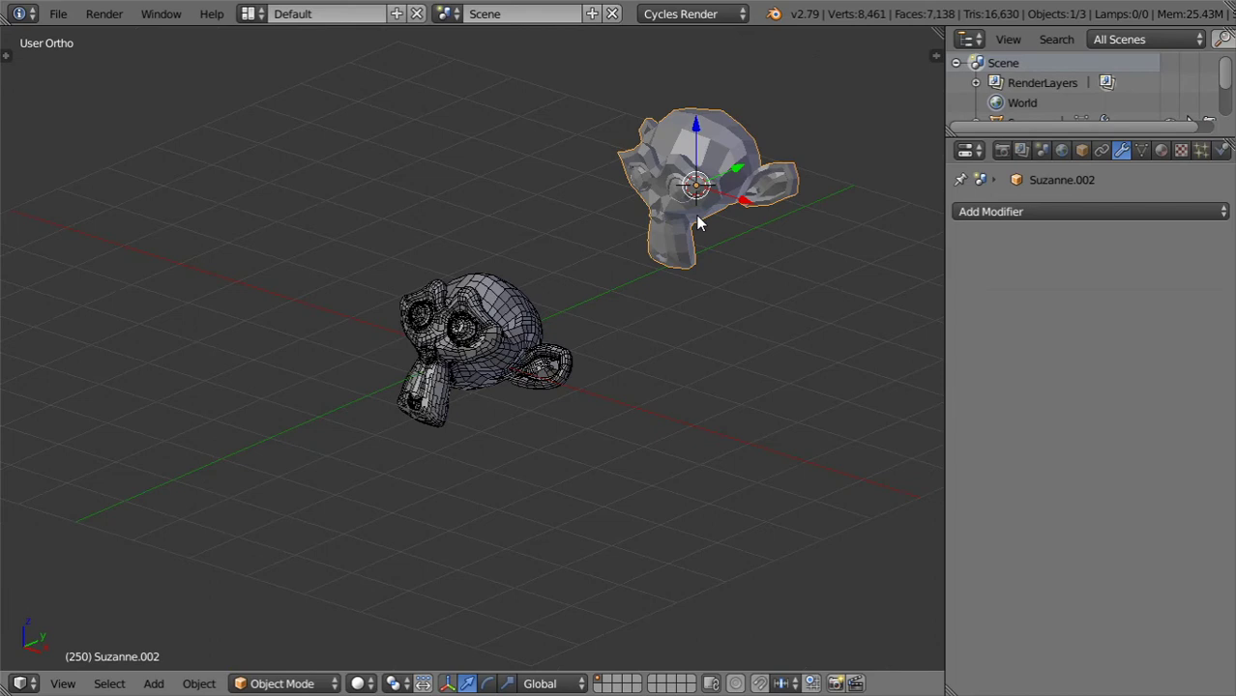
{"action": "key", "text": "t"}
{"action": "scroll", "coordinate": [113, 484], "scroll_direction": "up", "scroll_amount": 3}
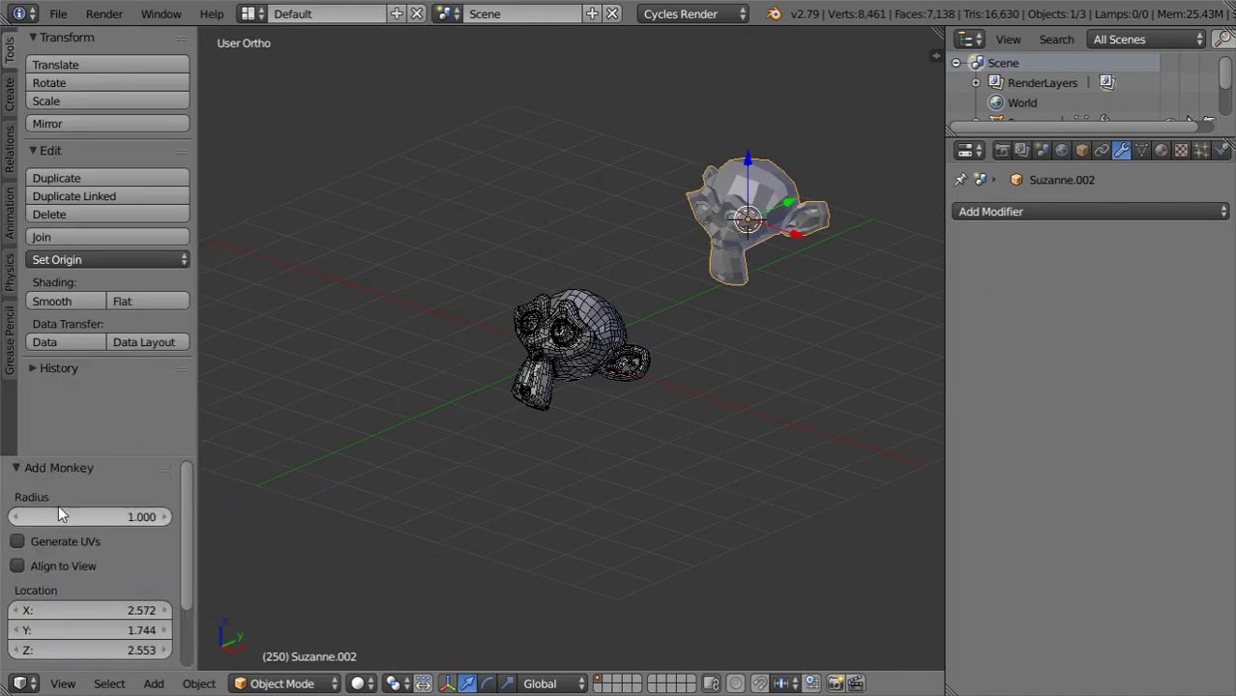
{"action": "key", "text": "t"}
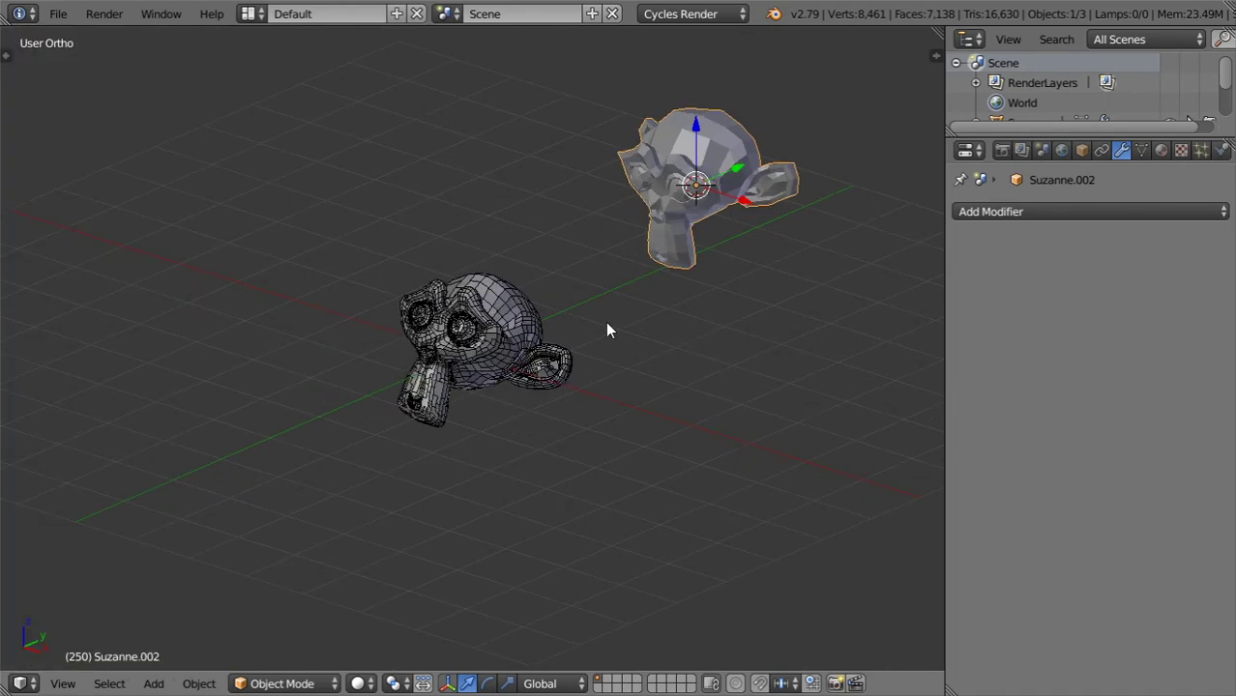
Step: Subdivide the new monkey's whole mesh, raise the number of cuts by one, adjust the Fractal amount and return to Object Mode
{"action": "key", "text": "Tab"}
{"action": "key", "text": "w"}
{"action": "left_click", "coordinate": [703, 209]}
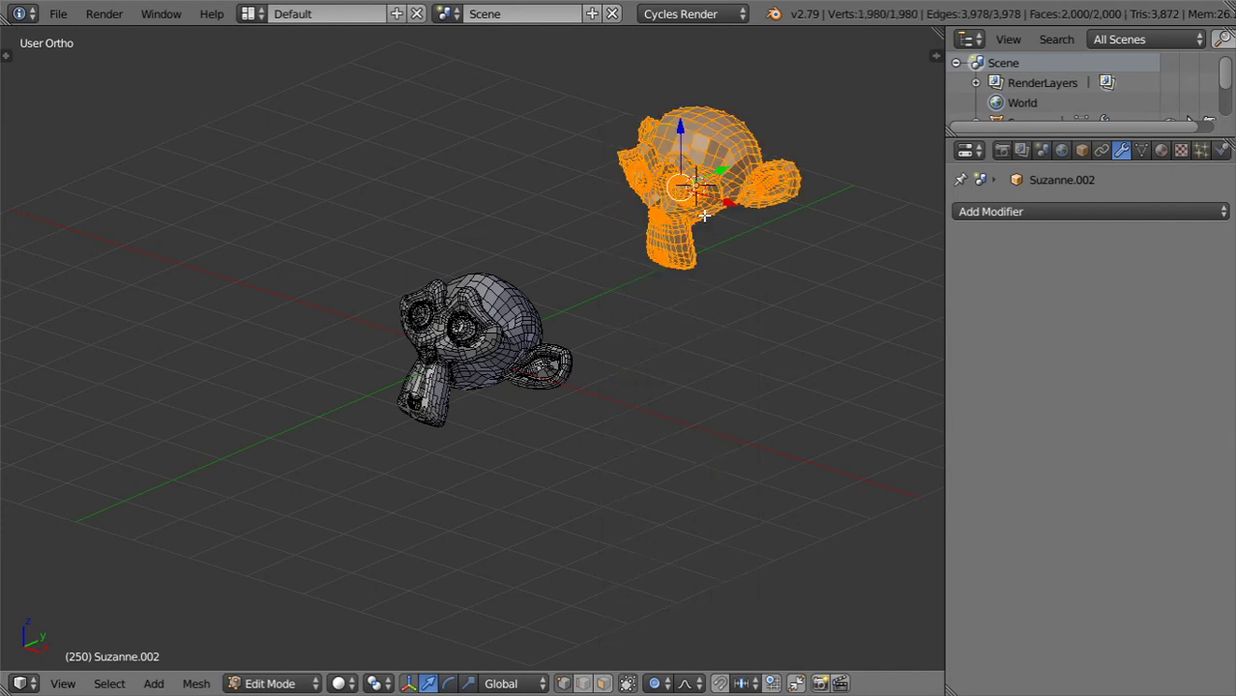
{"action": "key", "text": "t"}
{"action": "left_click", "coordinate": [165, 523]}
{"action": "scroll", "coordinate": [162, 580], "scroll_direction": "down", "scroll_amount": 3}
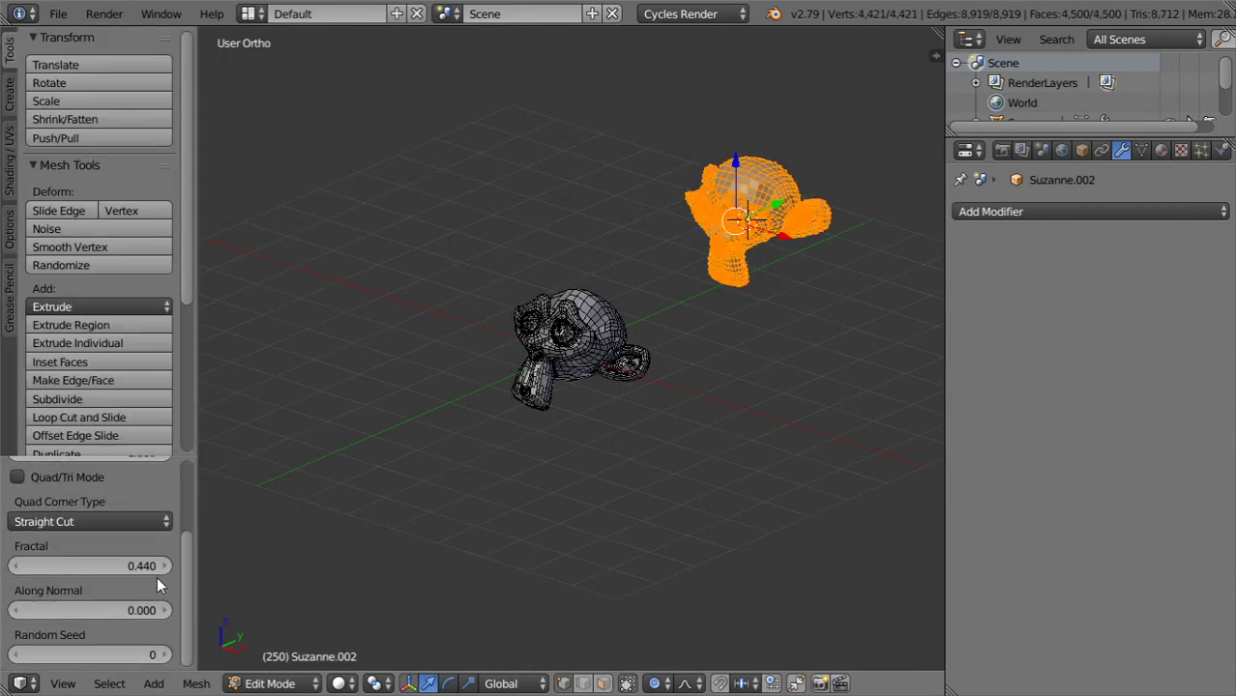
{"action": "left_click_drag", "start_coordinate": [78, 565], "coordinate": [39, 564]}
{"action": "key", "text": "t"}
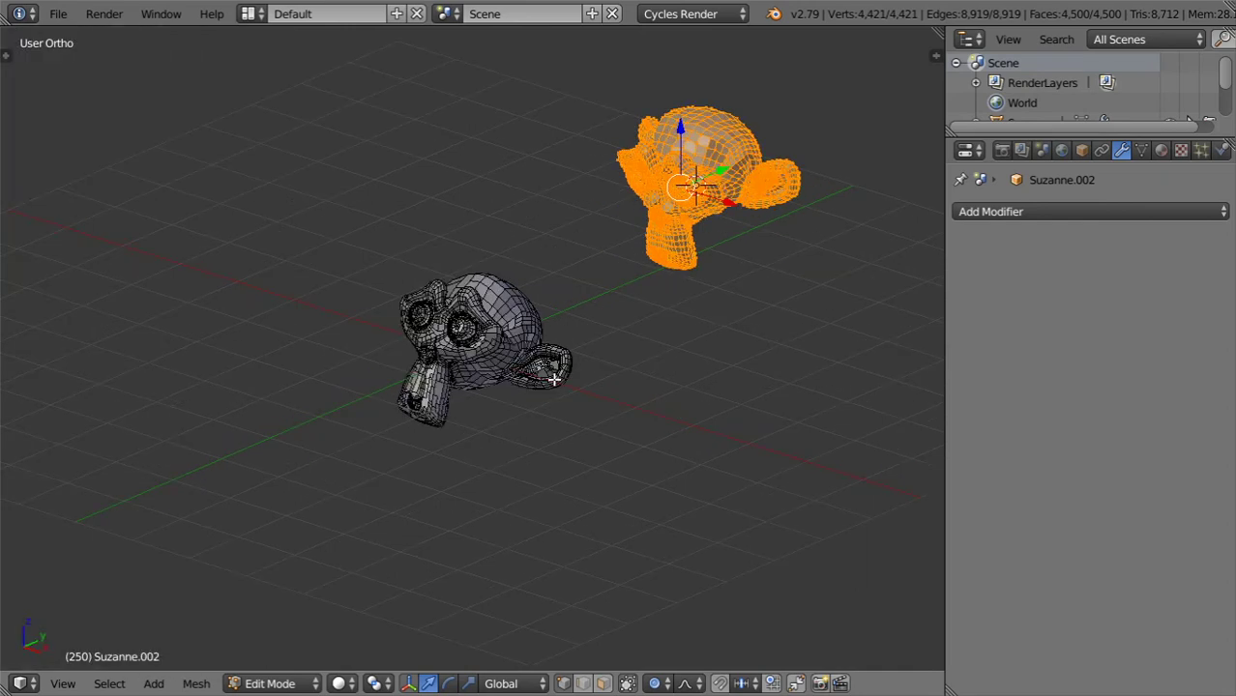
{"action": "key", "text": "Tab"}
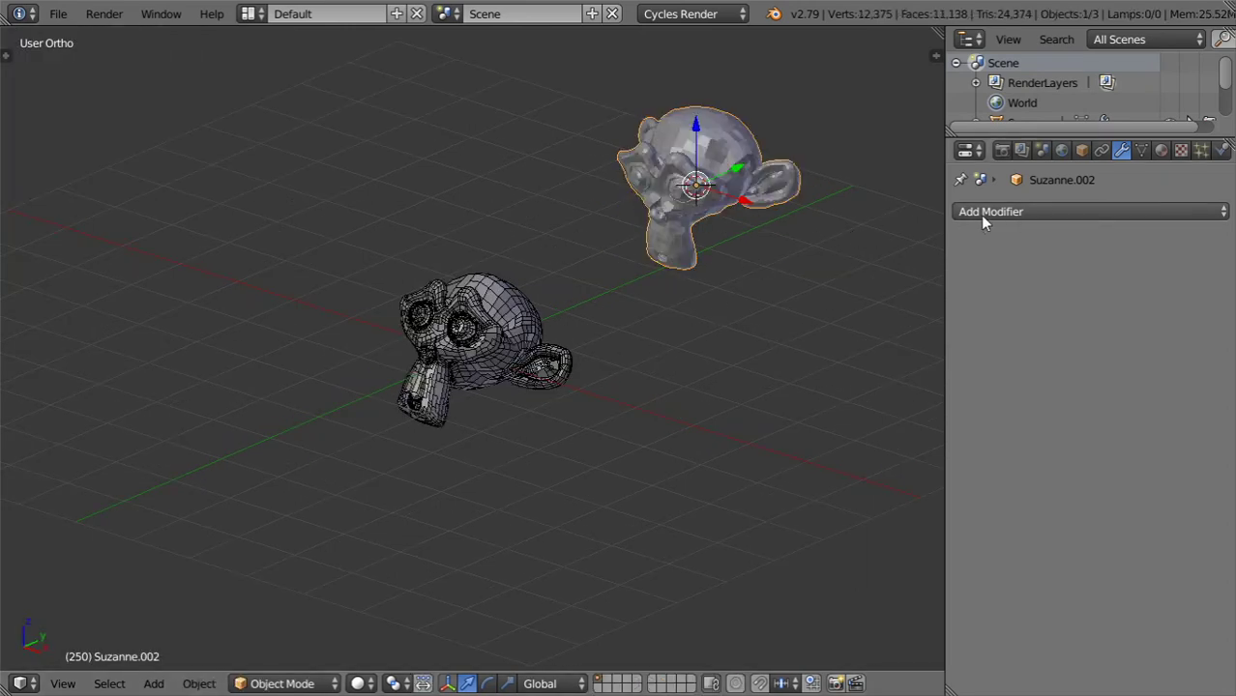
Step: Add a Decimate modifier to the new monkey and set it to Planar mode
{"action": "left_click", "coordinate": [1013, 212]}
{"action": "left_click", "coordinate": [867, 333]}
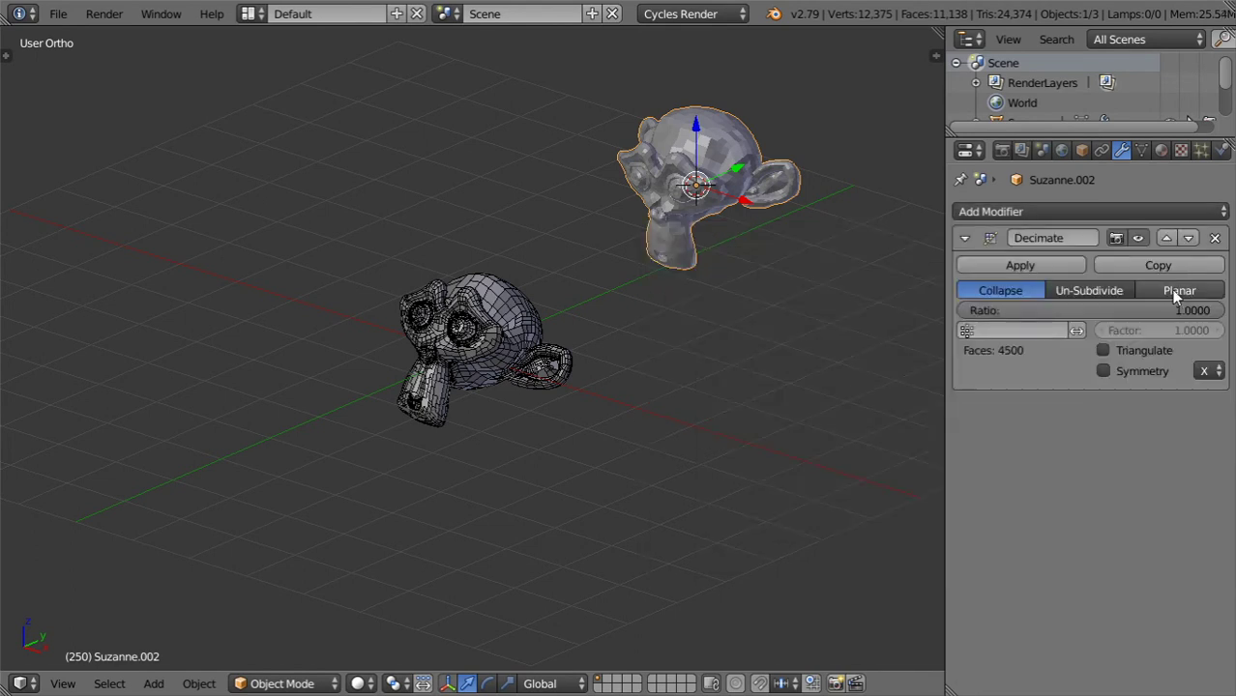
{"action": "left_click", "coordinate": [1167, 289]}
Step: Examine the new monkey's UV layout in the UV/Image Editor and return to the 3D View in Object Mode
{"action": "key", "text": "Tab"}
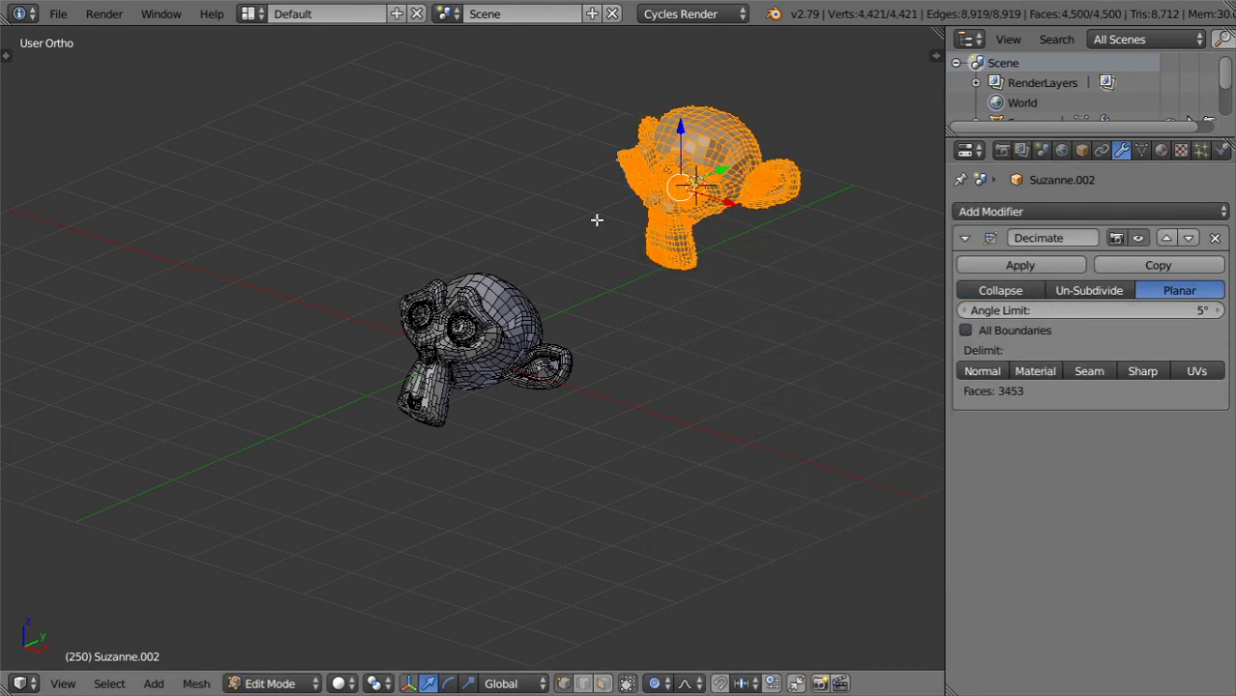
{"action": "left_click", "coordinate": [25, 683]}
{"action": "left_click", "coordinate": [87, 530]}
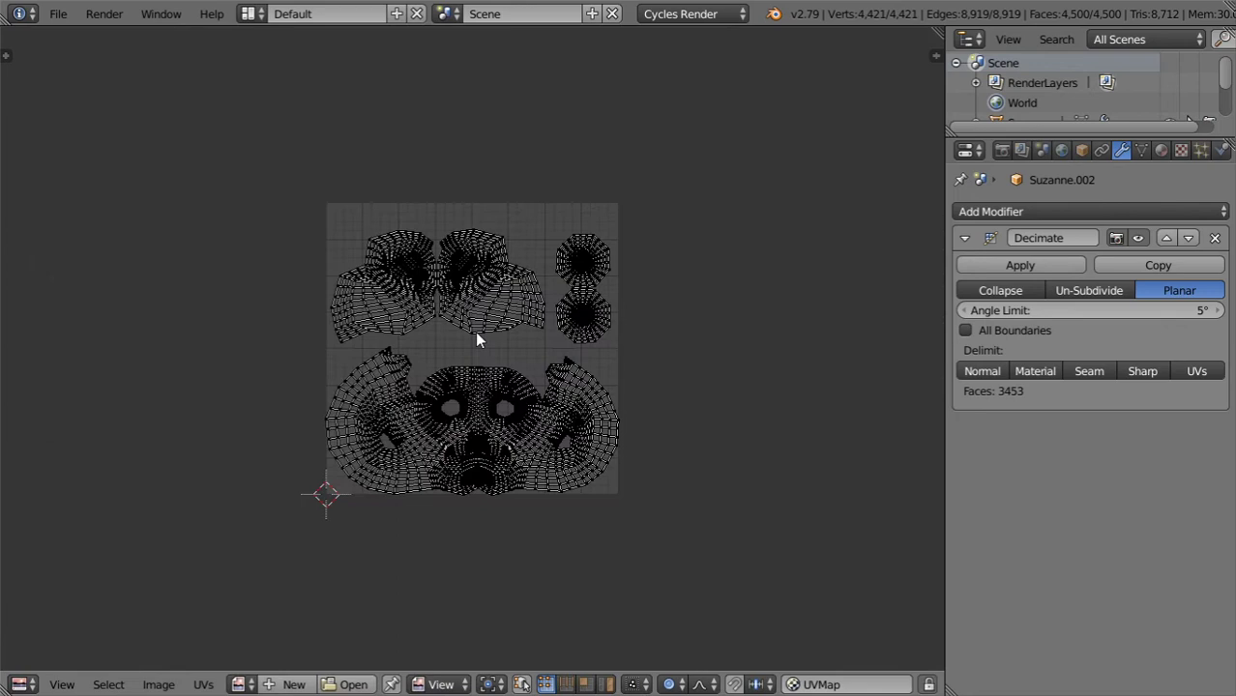
{"action": "left_click", "coordinate": [22, 683]}
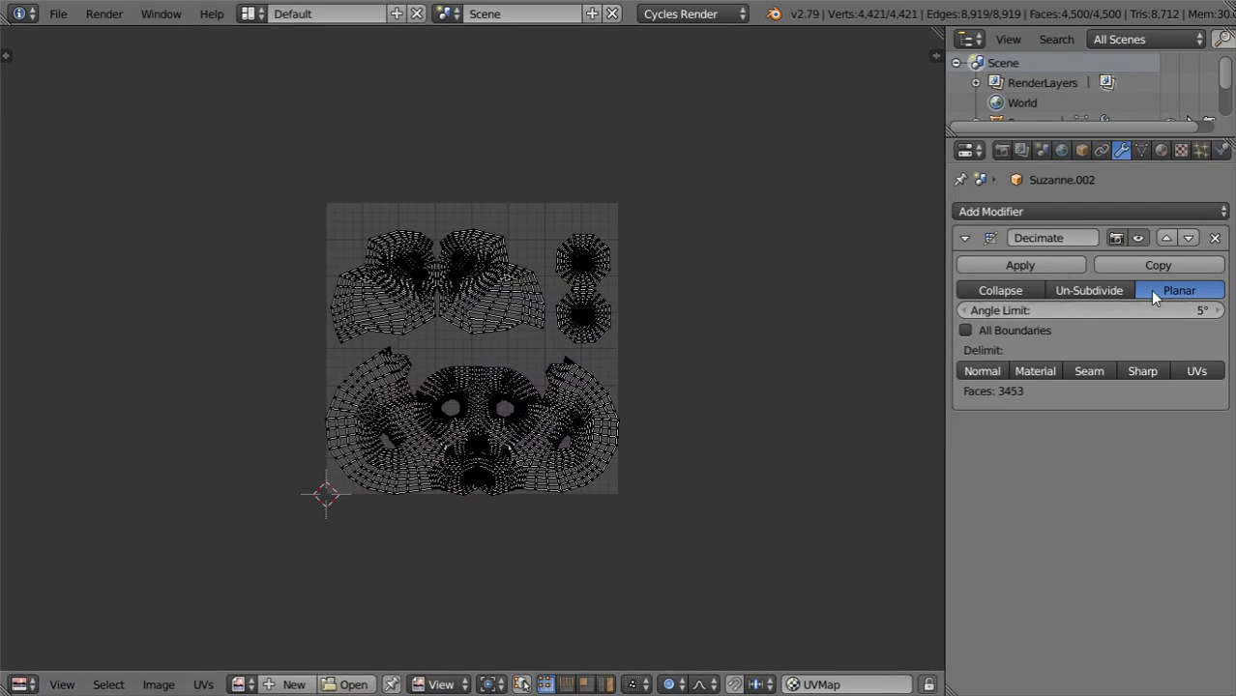
{"action": "left_click", "coordinate": [1199, 311]}
{"action": "left_click", "coordinate": [21, 683]}
{"action": "left_click", "coordinate": [21, 684]}
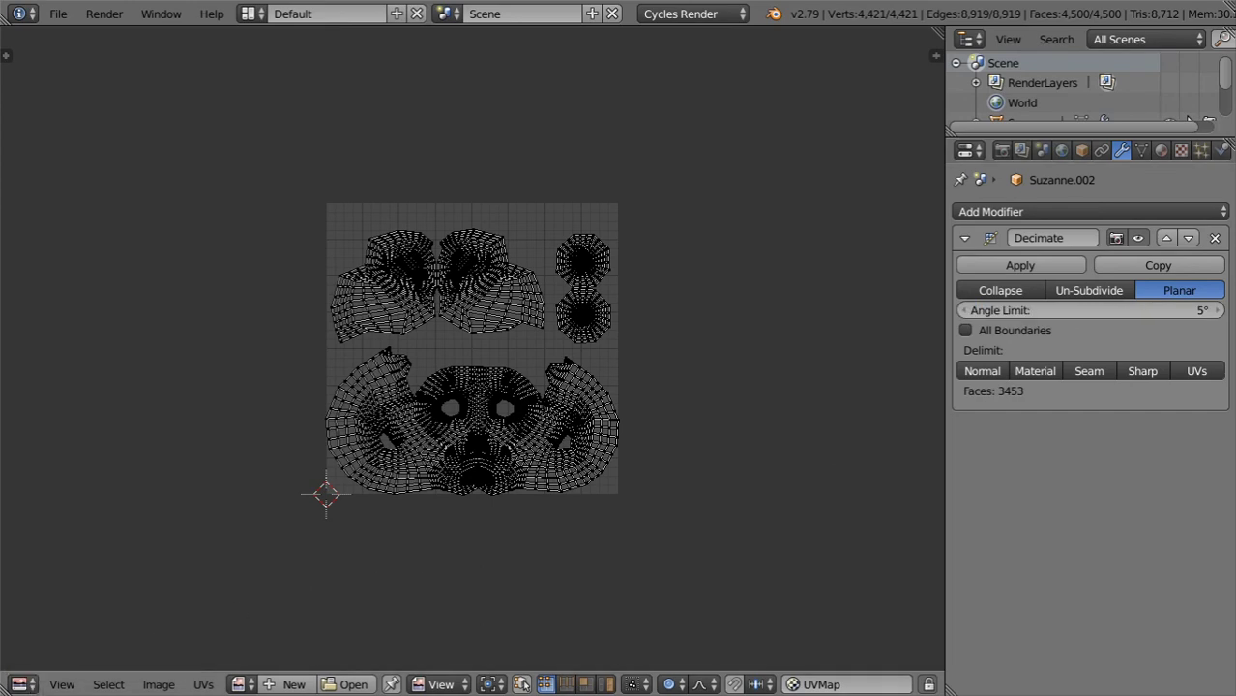
{"action": "left_click", "coordinate": [21, 683]}
{"action": "left_click", "coordinate": [43, 663]}
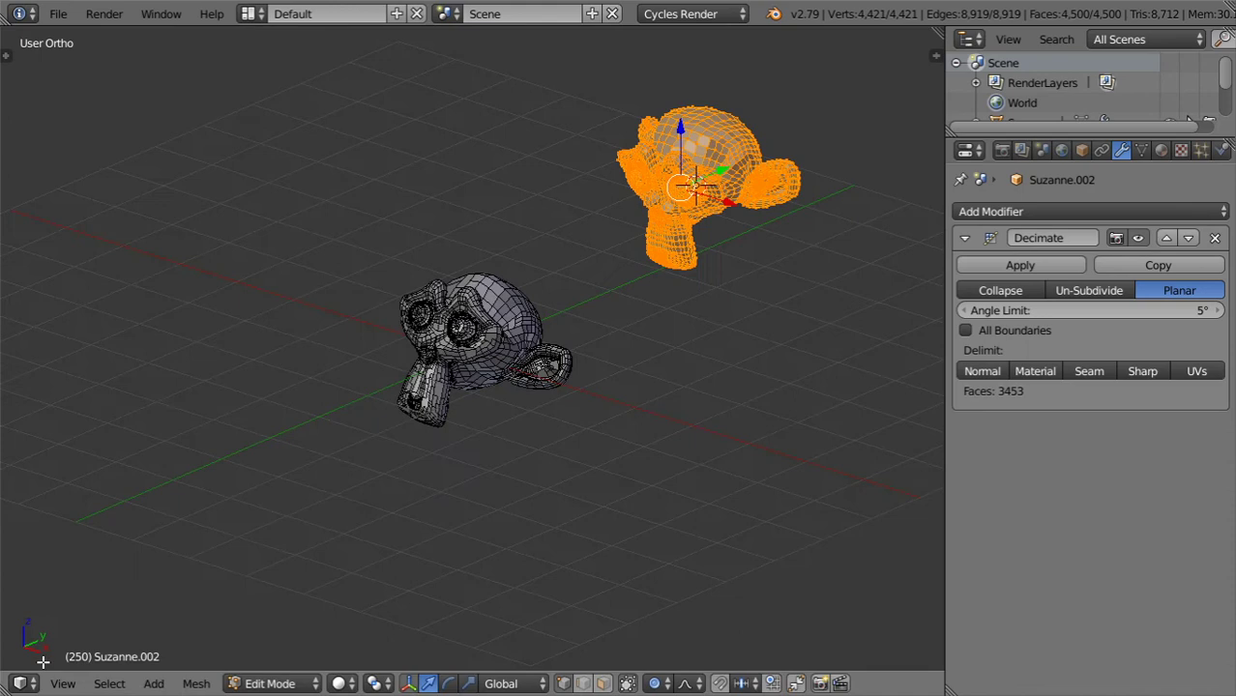
{"action": "middle_click_drag", "start_coordinate": [710, 333], "coordinate": [692, 368], "text": "shift"}
{"action": "key", "text": "Tab"}
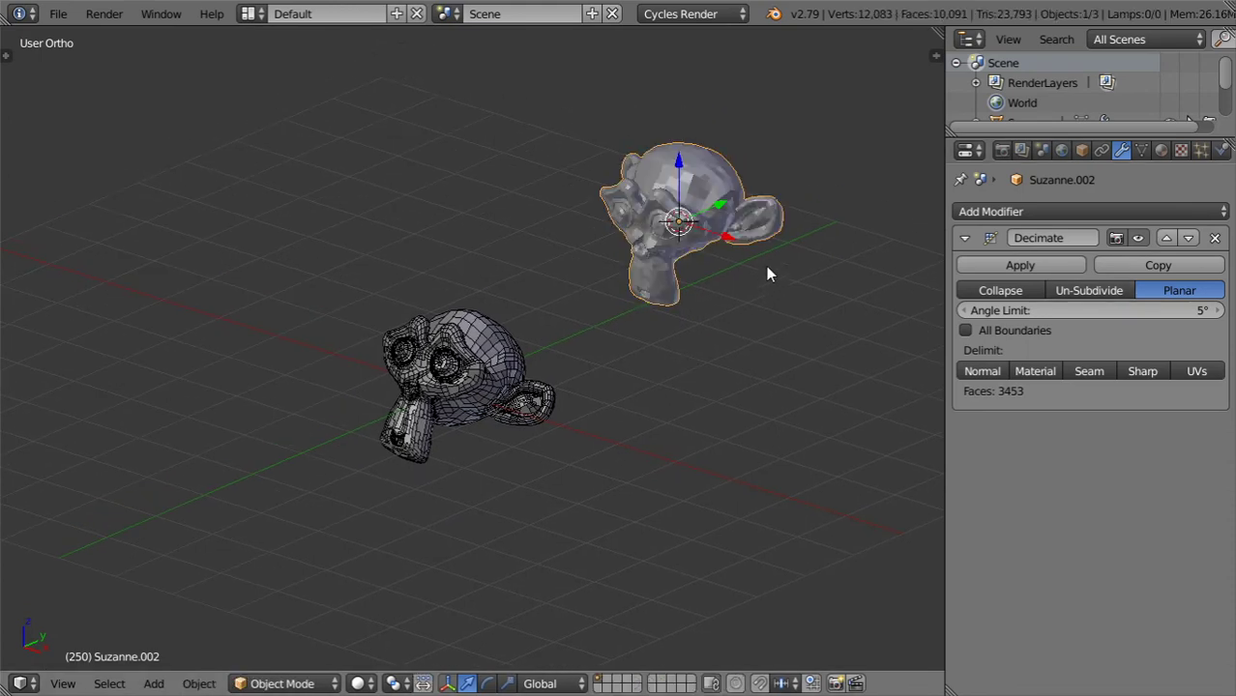
Step: Delimit the planar decimation by Normal and set its angle limit to 110°
{"action": "left_click", "coordinate": [1006, 371]}
{"action": "left_click", "coordinate": [1143, 308]}
{"action": "type", "text": "110"}
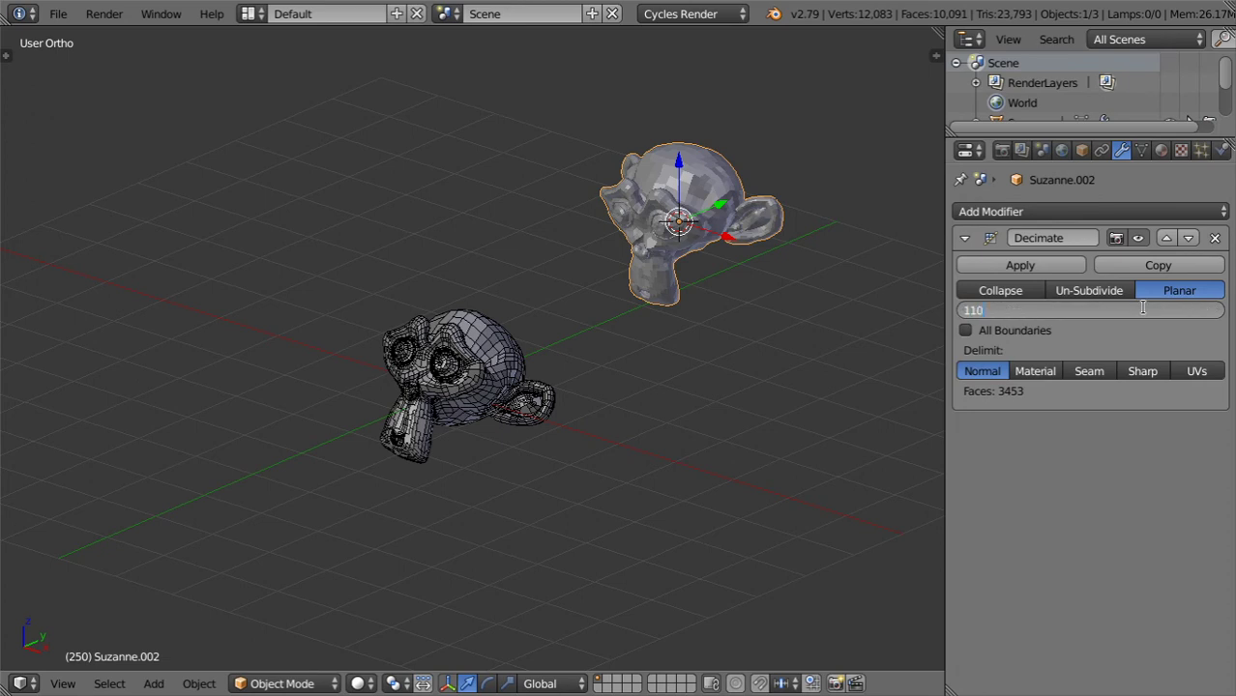
{"action": "key", "text": "Return"}
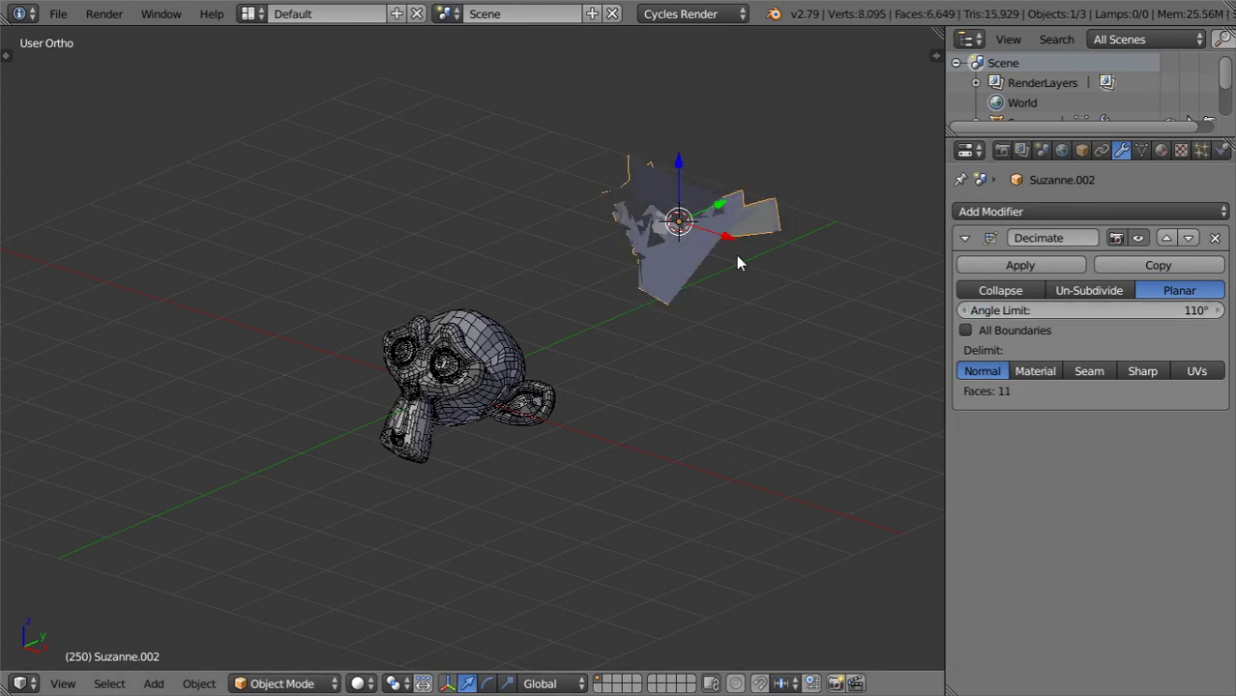
{"action": "middle_click_drag", "start_coordinate": [740, 259], "coordinate": [778, 285], "text": "shift"}
Step: Set the planar angle limit to 45° and apply the Decimate modifier to the new monkey
{"action": "left_click", "coordinate": [1005, 306]}
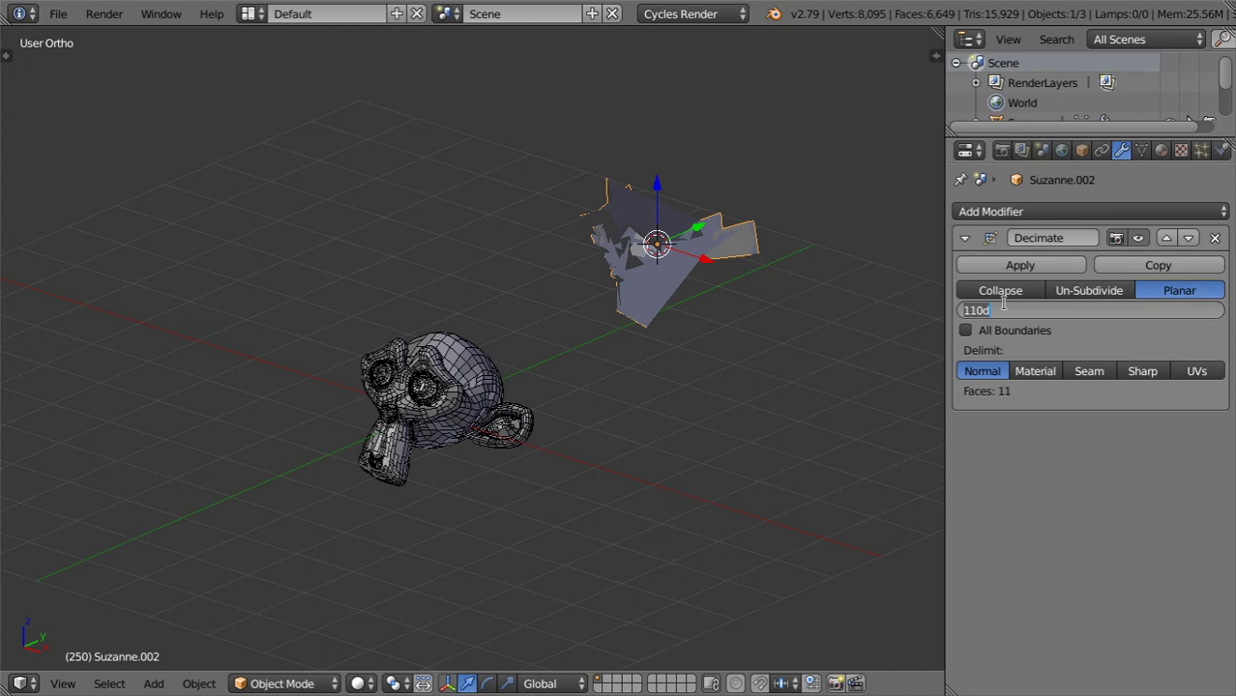
{"action": "type", "text": "45"}
{"action": "key", "text": "Return"}
{"action": "scroll", "coordinate": [754, 265], "scroll_direction": "up", "scroll_amount": 3}
{"action": "middle_click_drag", "start_coordinate": [754, 265], "coordinate": [684, 368], "text": "shift"}
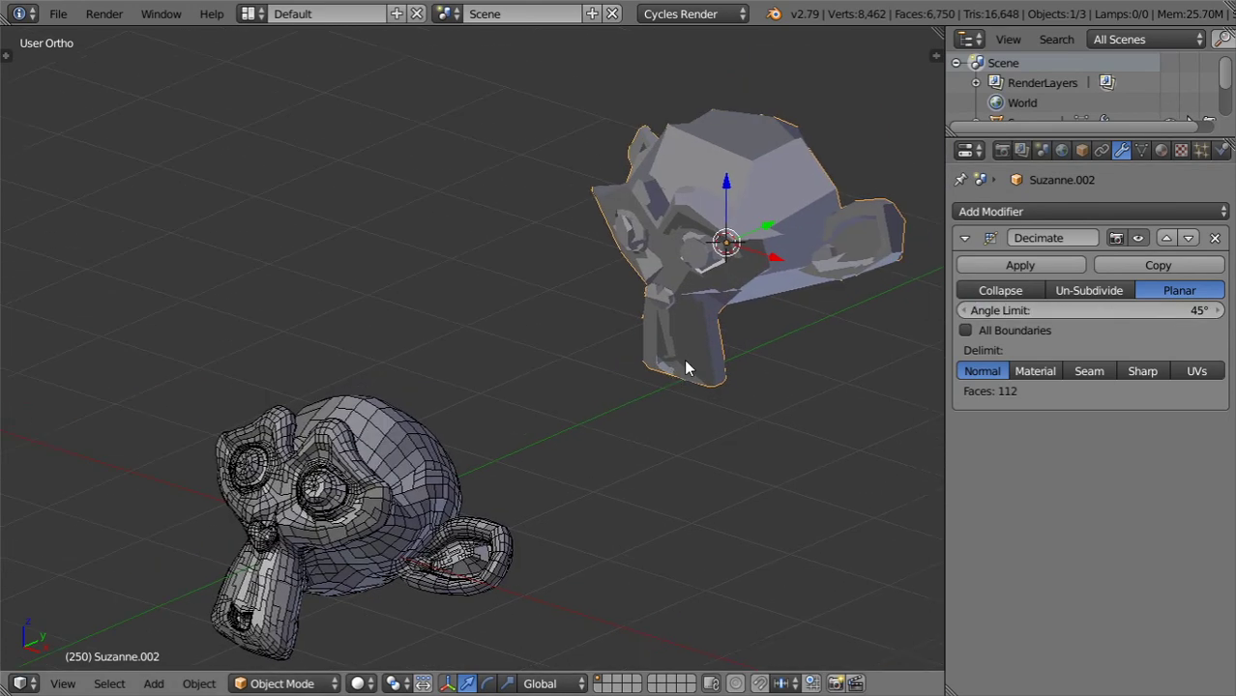
{"action": "left_click", "coordinate": [1020, 265]}
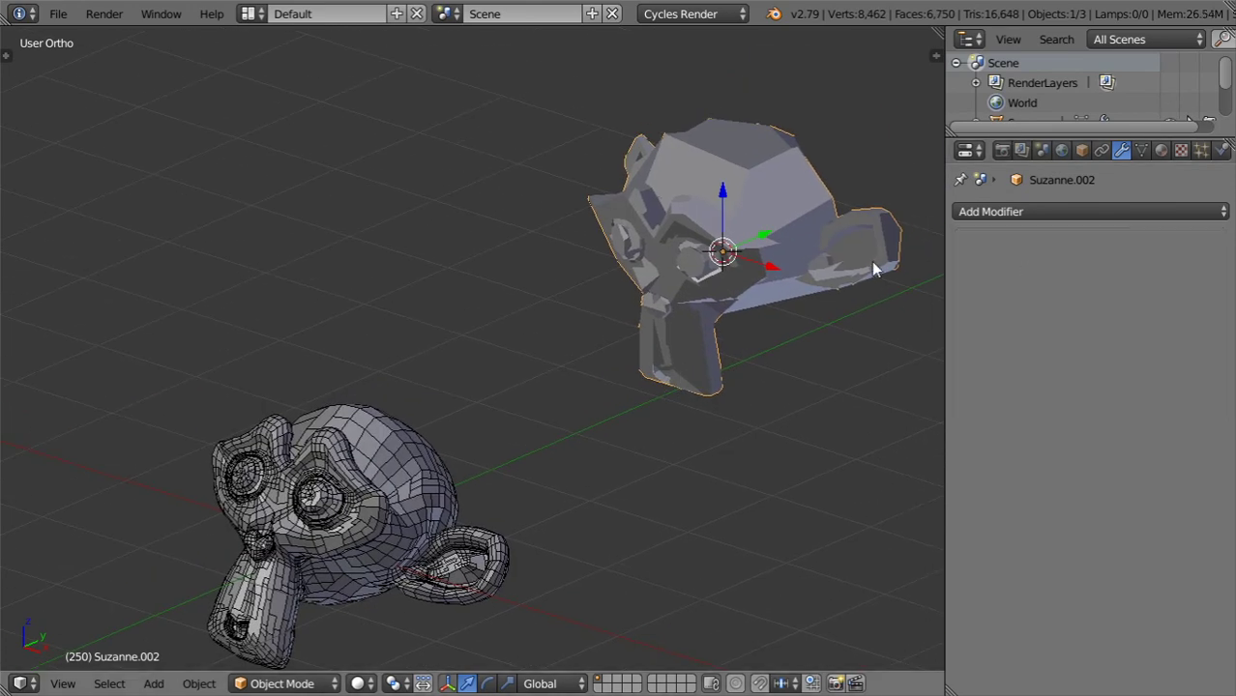
Step: Inspect the decimated monkey's UV layout from Edit Mode in the UV/Image Editor and return to the 3D View
{"action": "key", "text": "Tab"}
{"action": "left_click", "coordinate": [19, 684]}
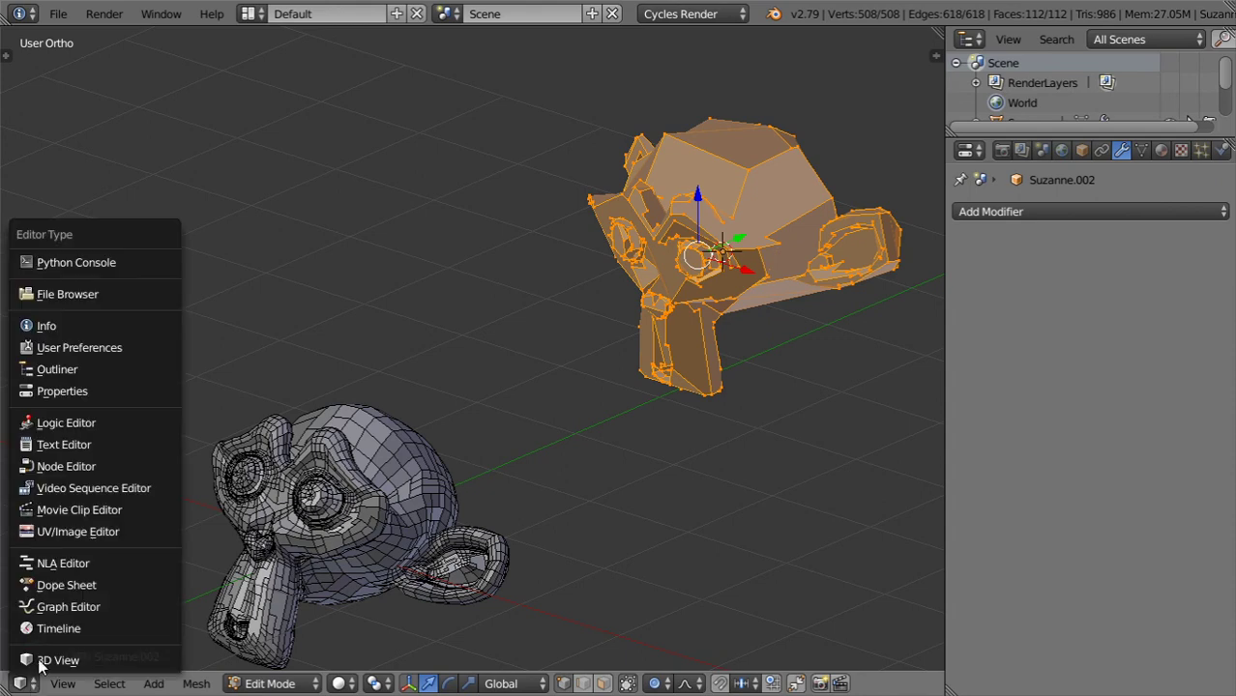
{"action": "left_click", "coordinate": [73, 532]}
{"action": "scroll", "coordinate": [589, 386], "scroll_direction": "up", "scroll_amount": 4}
{"action": "scroll", "coordinate": [590, 386], "scroll_direction": "down", "scroll_amount": 1}
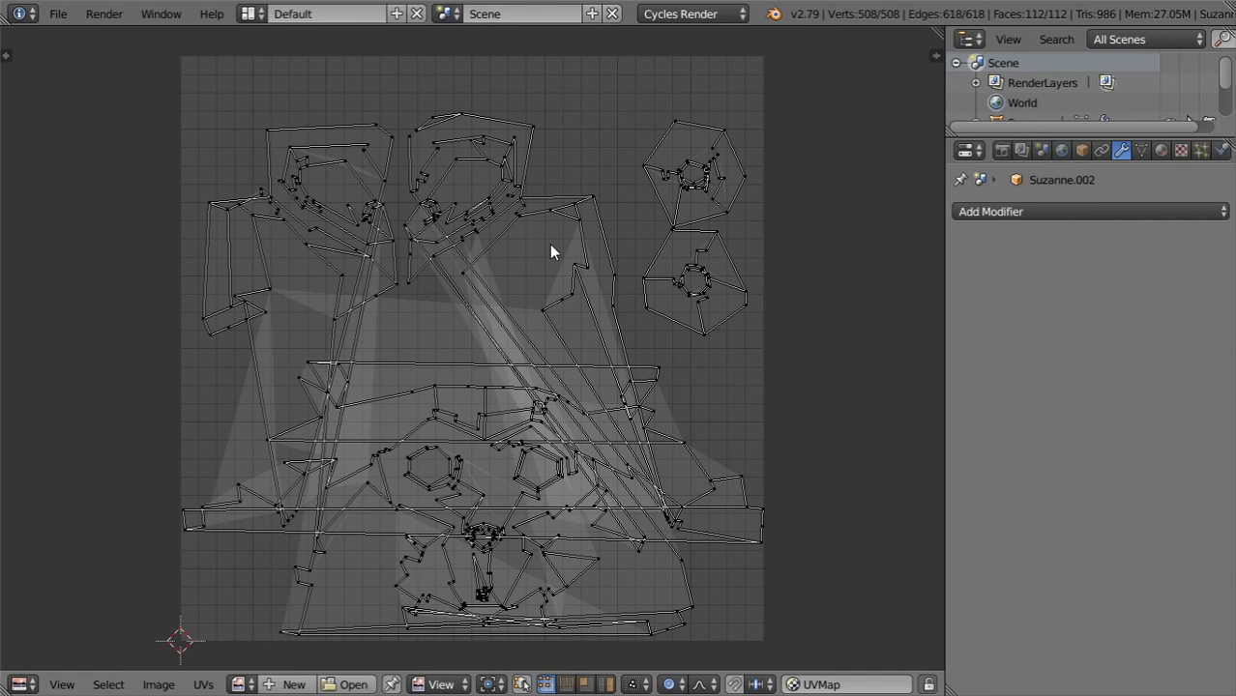
{"action": "left_click", "coordinate": [19, 683]}
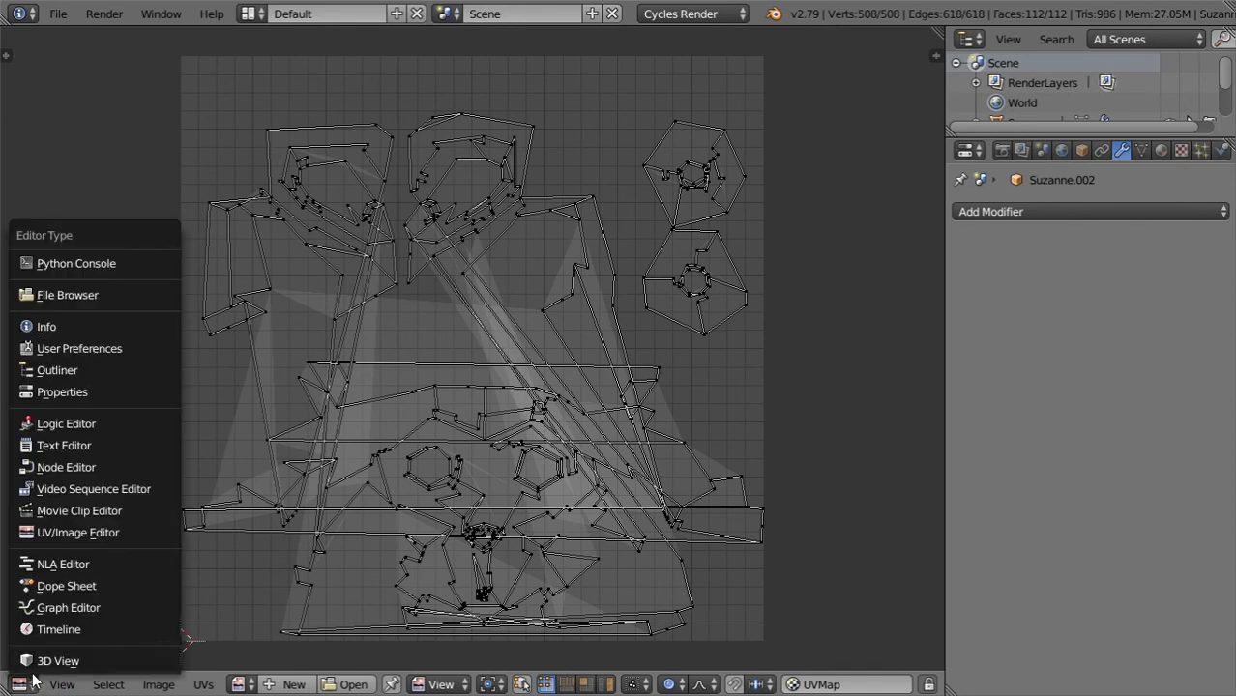
{"action": "left_click", "coordinate": [53, 657]}
Step: Add another Decimate modifier to the monkey in Collapse mode and lower its ratio to 0.7968
{"action": "left_click", "coordinate": [1071, 209]}
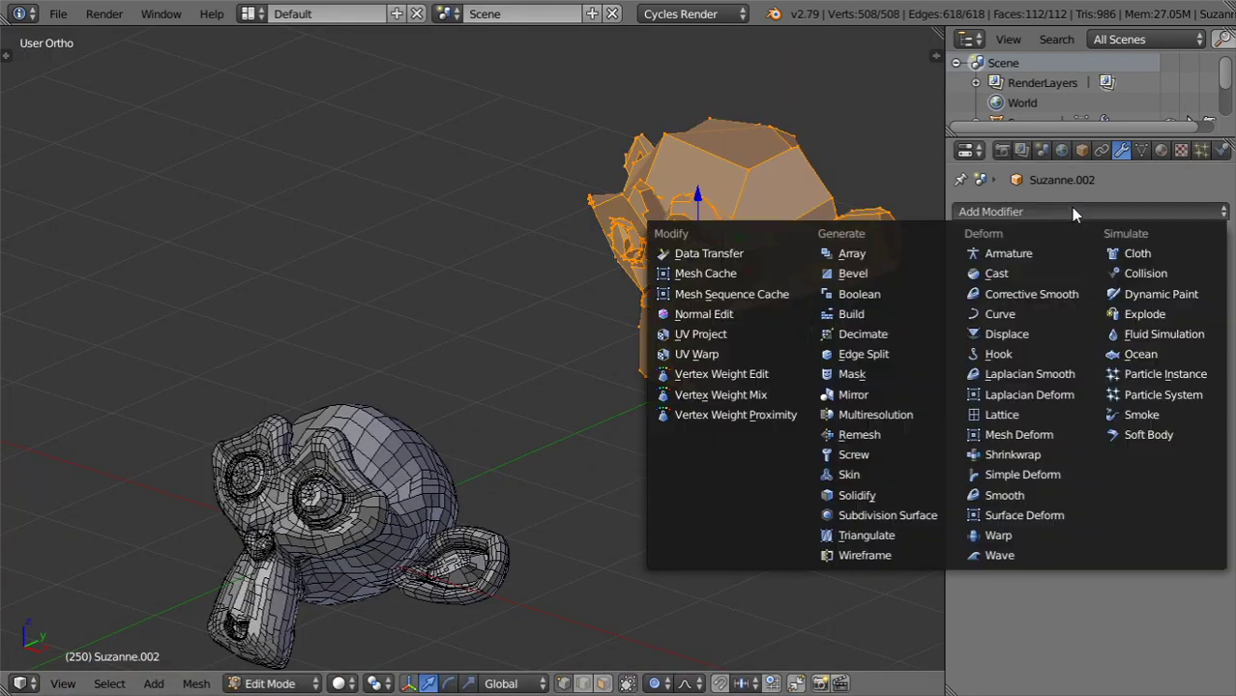
{"action": "left_click", "coordinate": [1089, 290]}
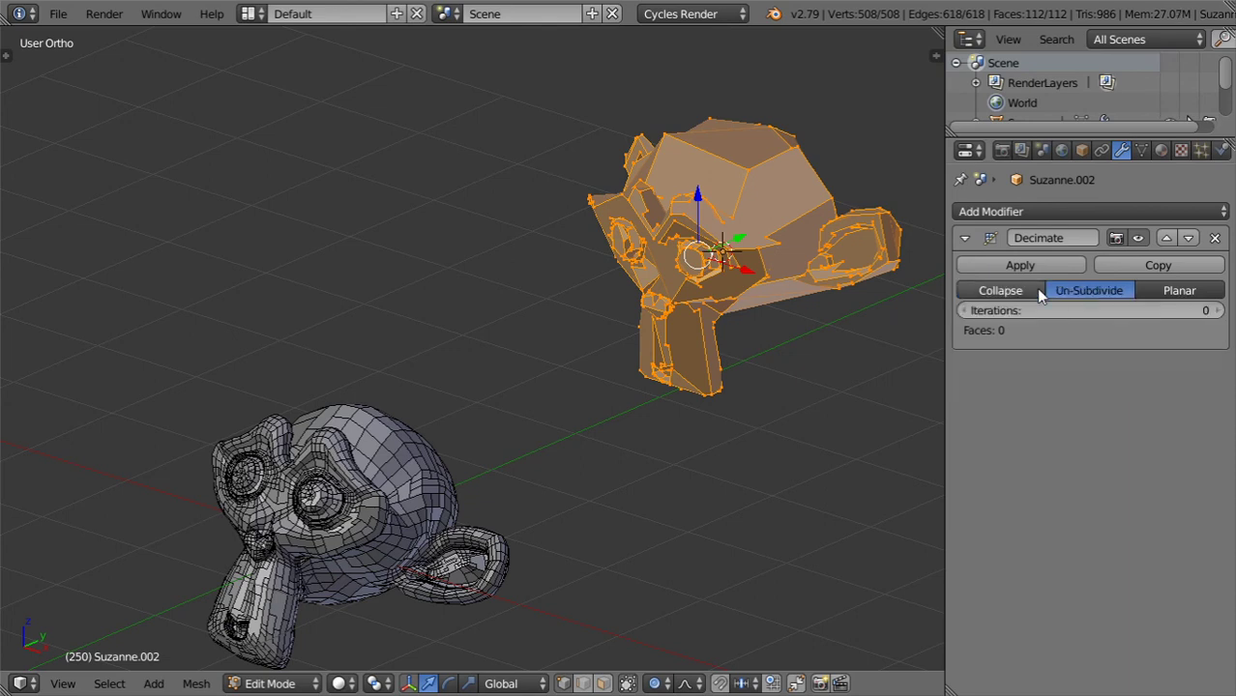
{"action": "left_click", "coordinate": [1020, 291]}
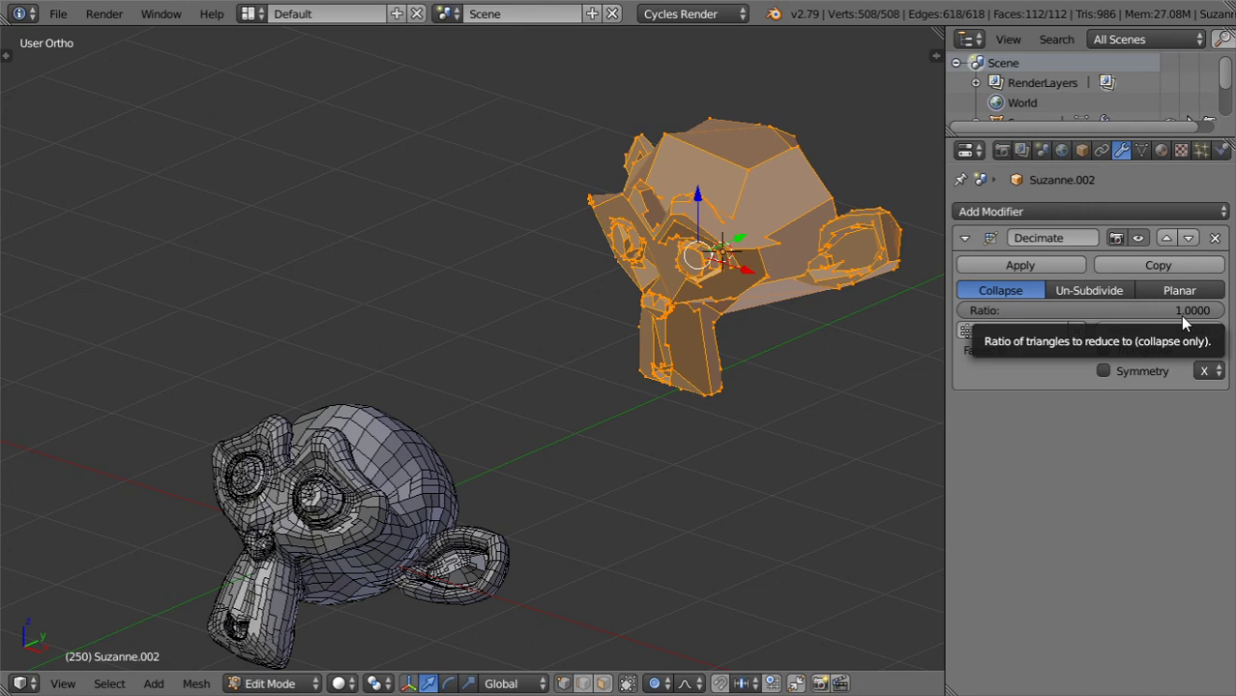
{"action": "left_click_drag", "start_coordinate": [1180, 314], "coordinate": [1029, 309]}
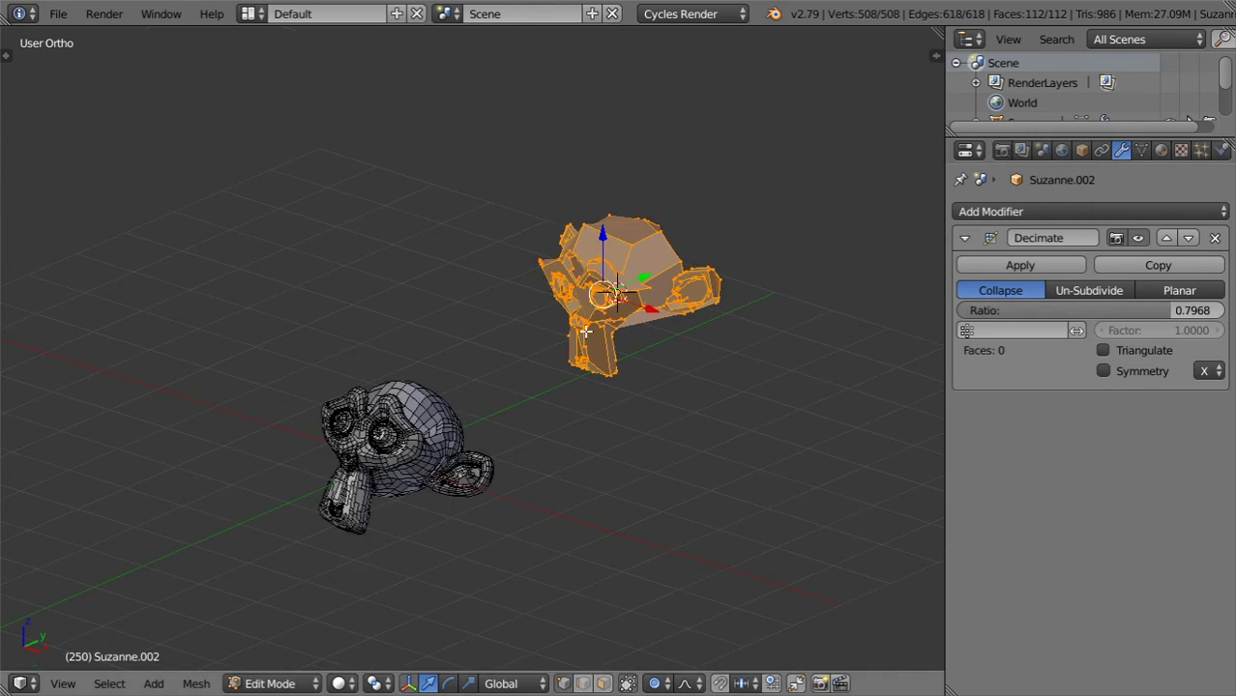
{"action": "middle_click_drag", "start_coordinate": [571, 327], "coordinate": [482, 422], "text": "shift"}
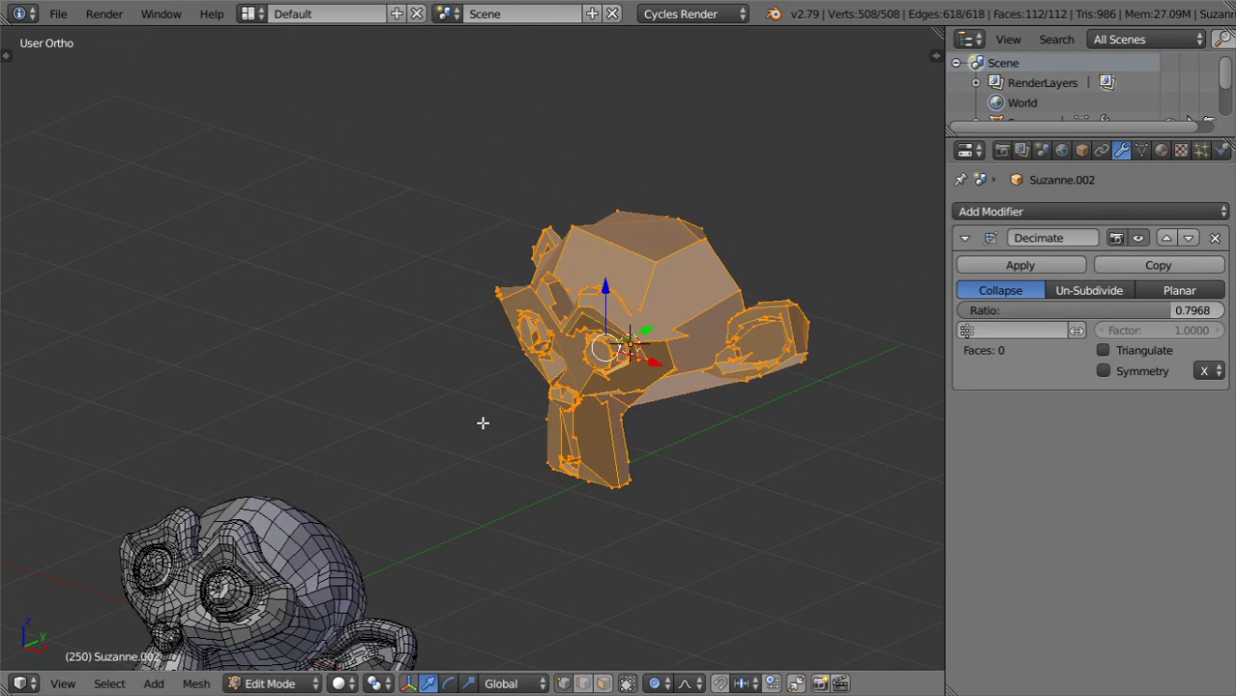